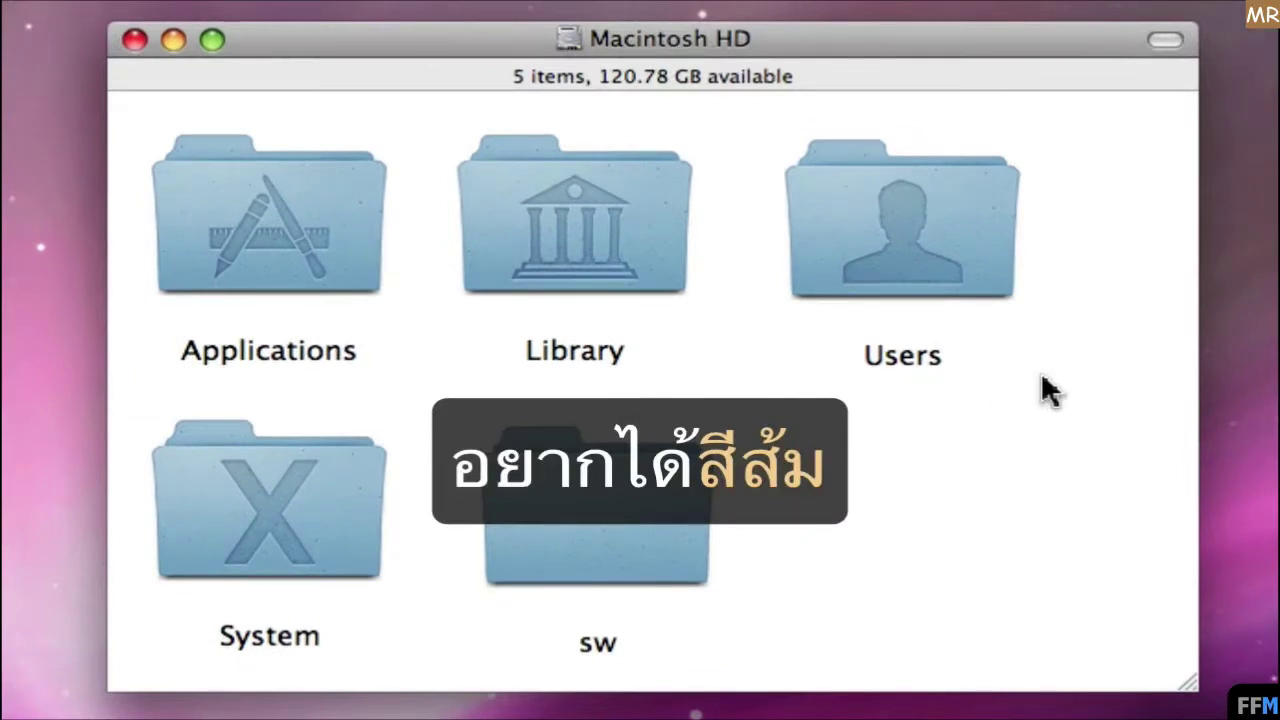
Label the Applications, Library and Users folders in the Macintosh HD window orange.
left_click_drag(1086, 366, 120, 350)
right_click(347, 112)
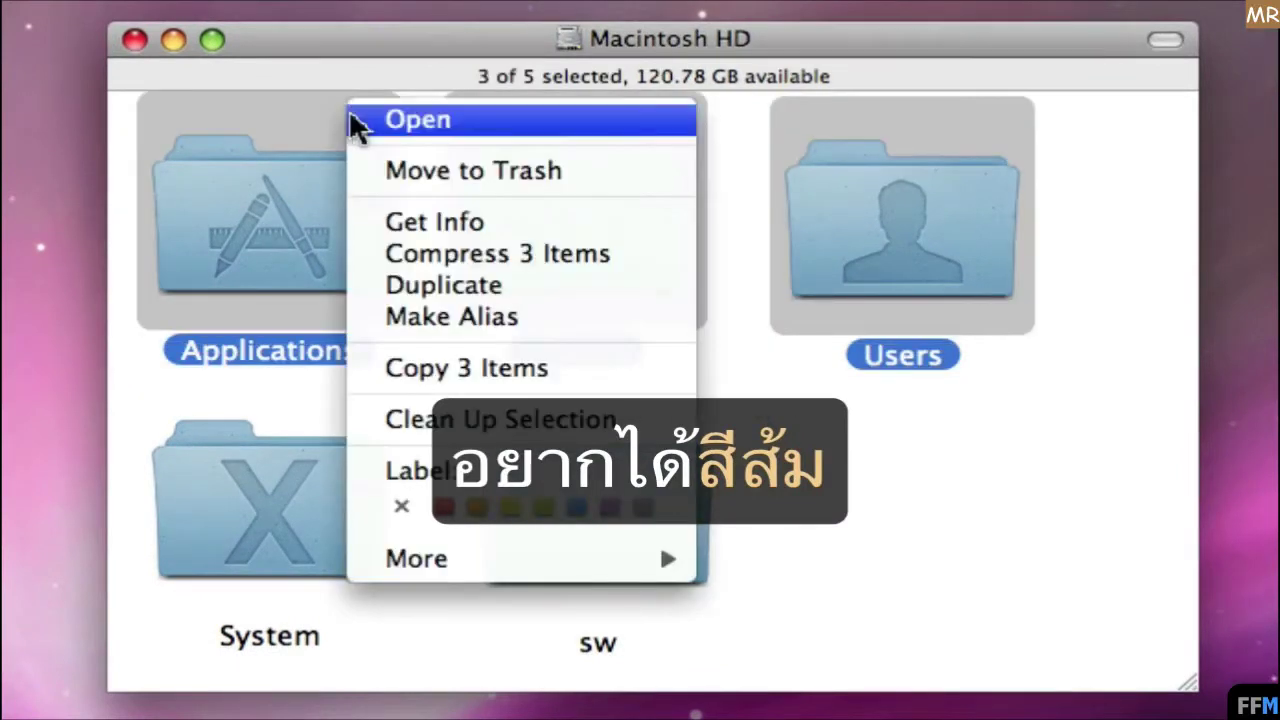
left_click(480, 523)
left_click(440, 425)
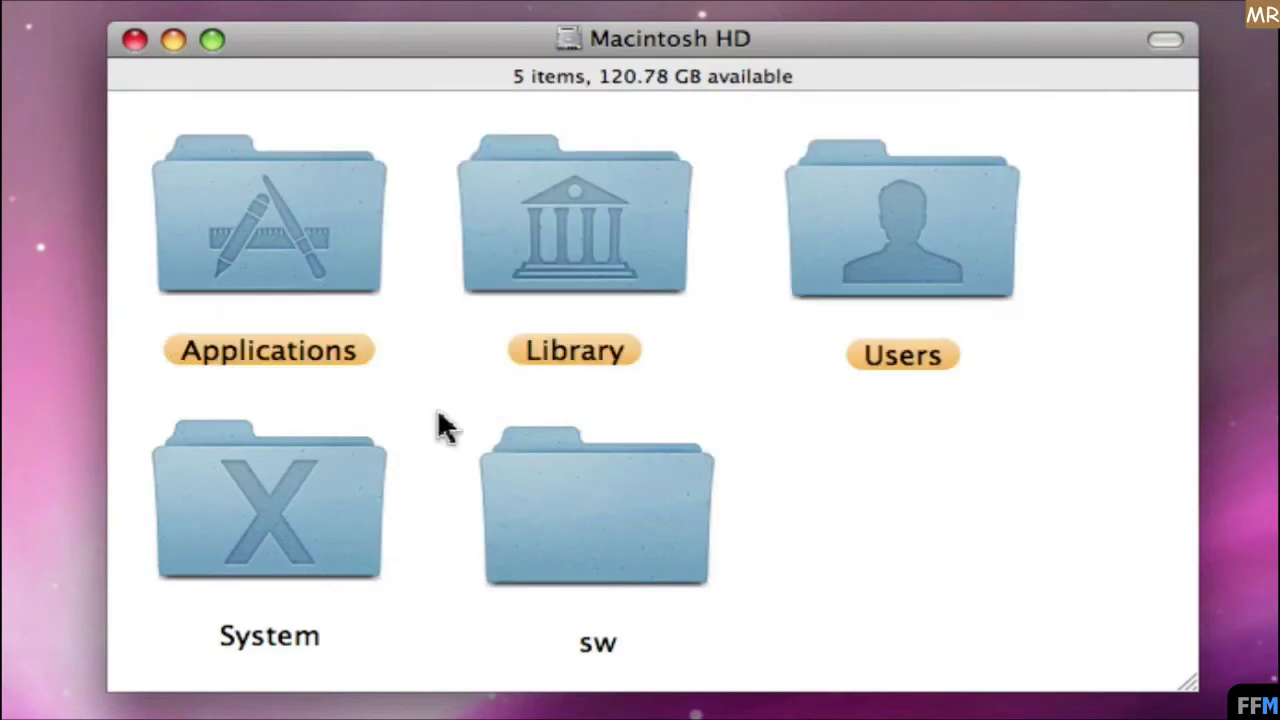
Label the sw folder in the Macintosh HD window green.
left_click(657, 537)
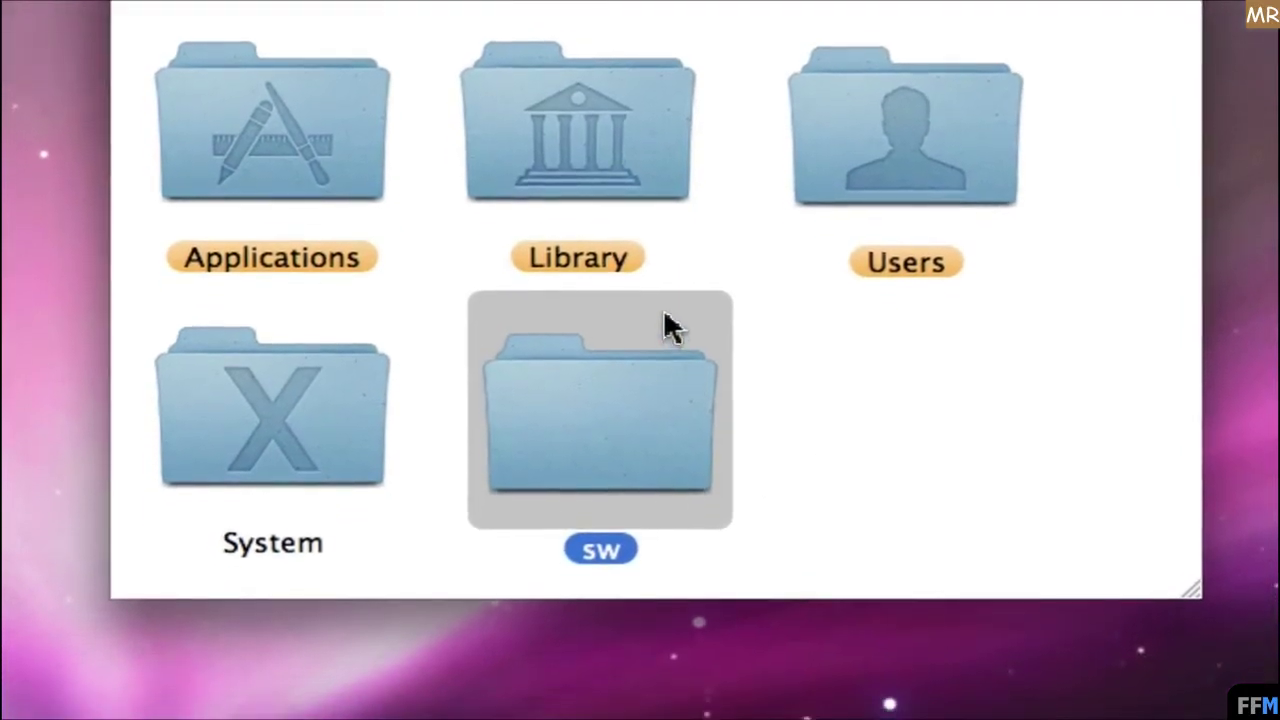
right_click(665, 313)
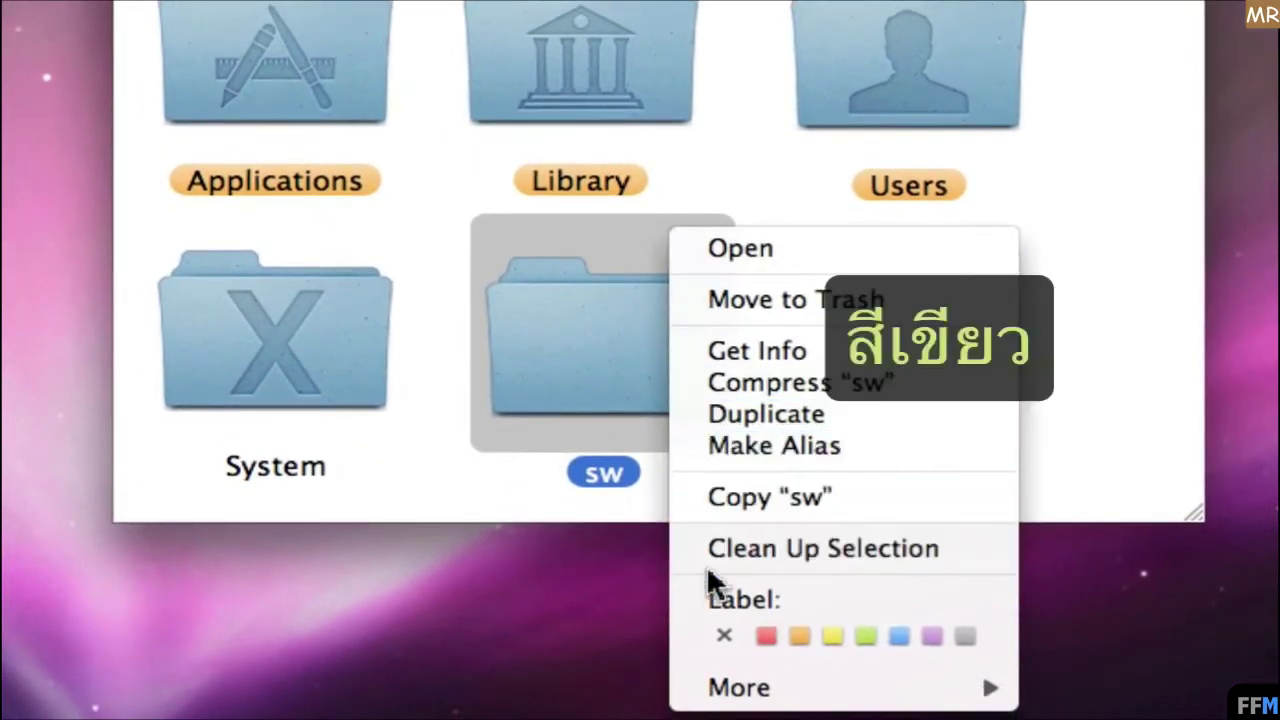
left_click(864, 636)
left_click(808, 366)
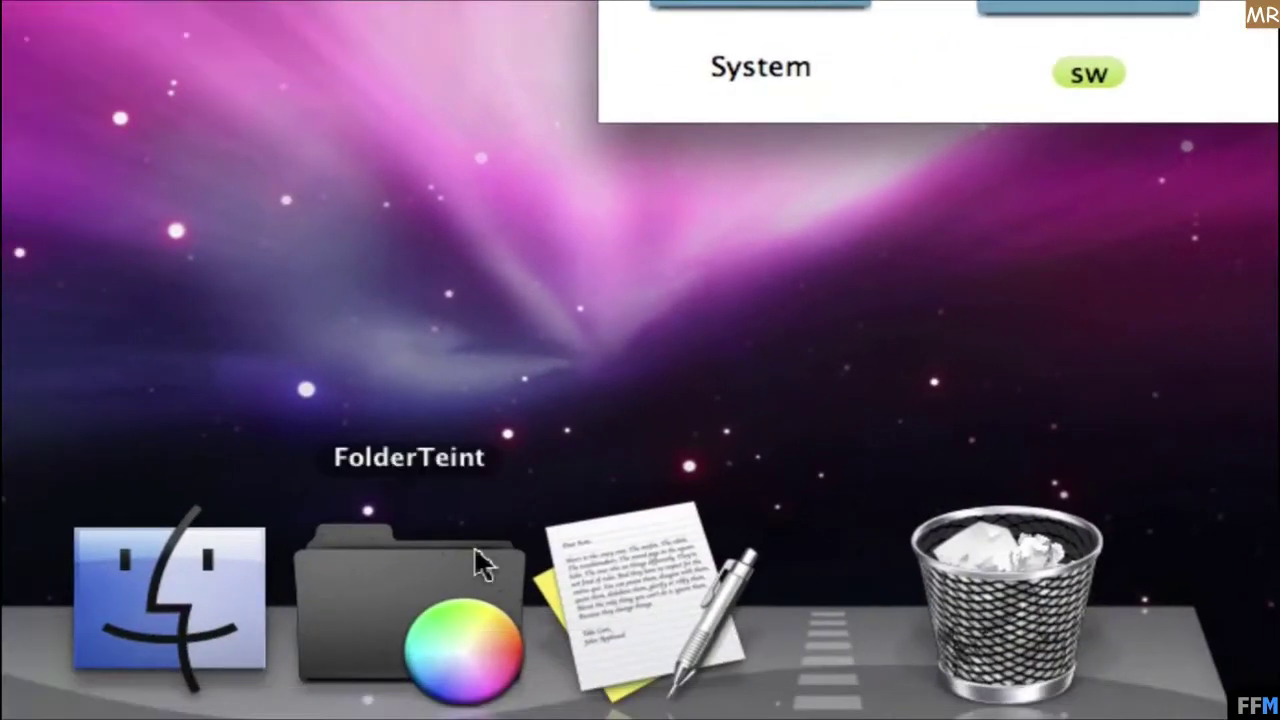
Switch to FolderTeint and open only the Applications, Library and Users folder types for appearance editing.
left_click(514, 604)
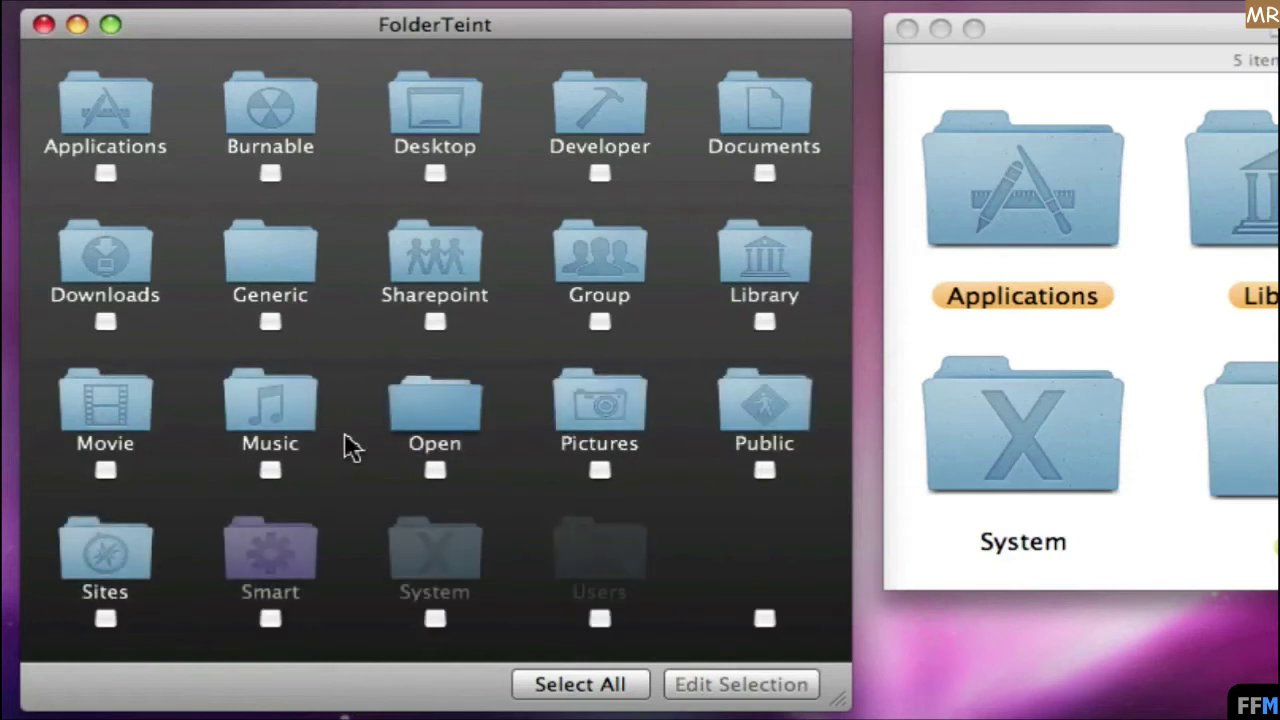
key("super+a")
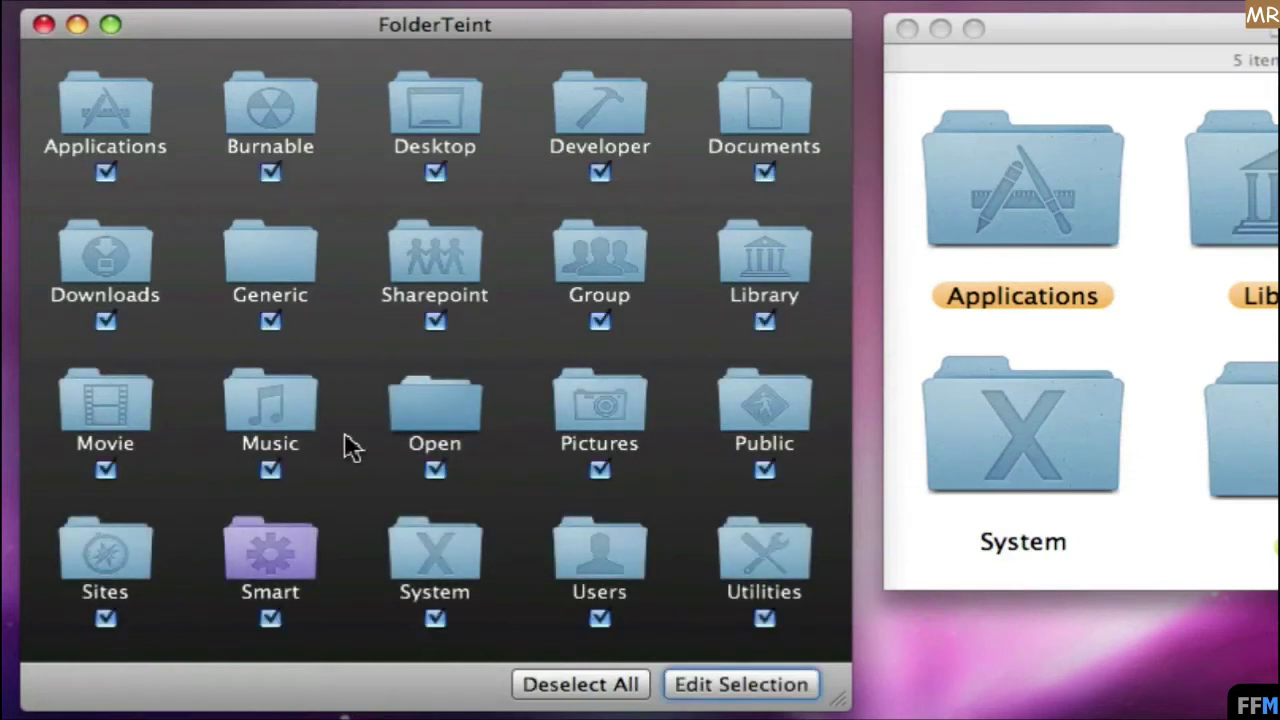
left_click(548, 690)
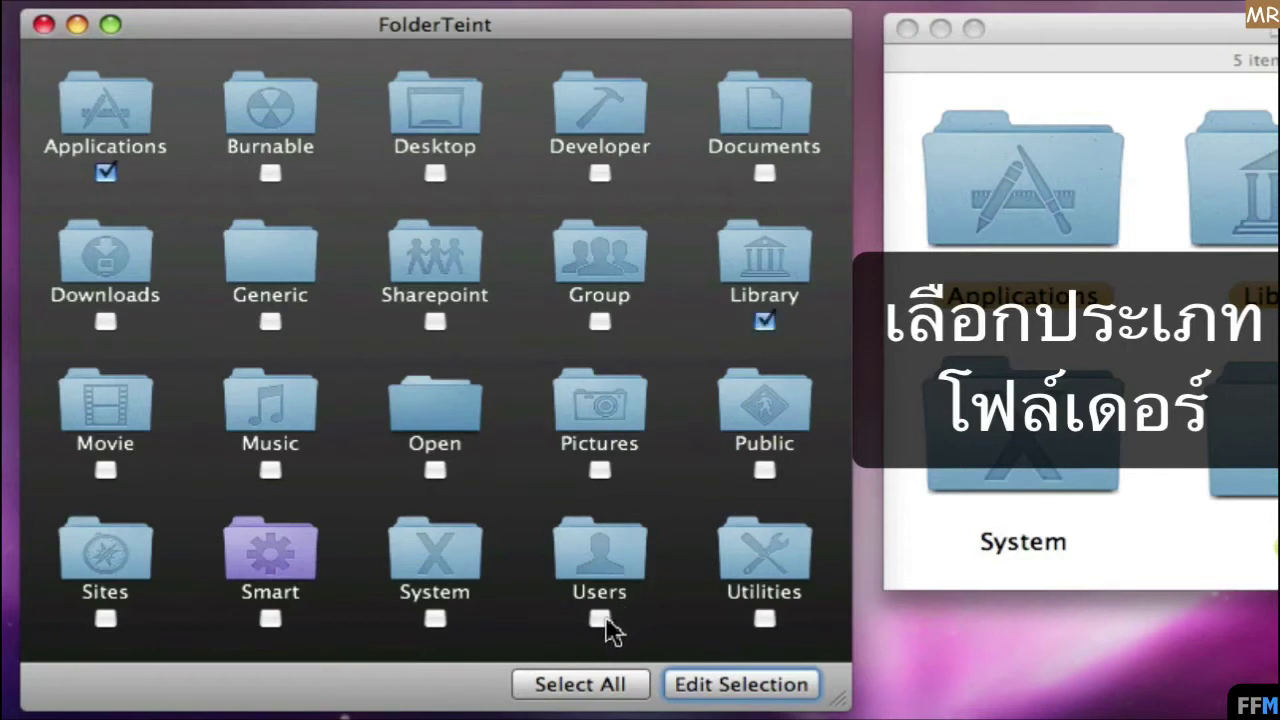
left_click(812, 686)
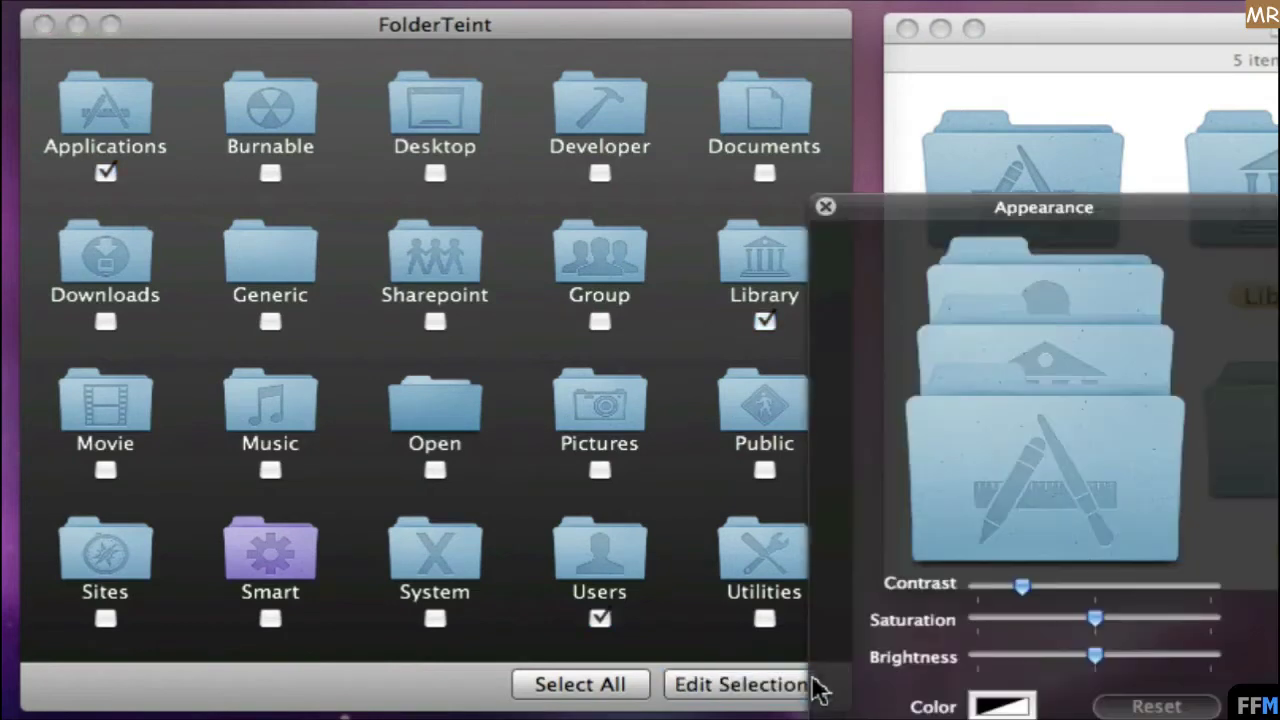
Tint the selected folders with the light orange swatch at 82% opacity and apply it, authorizing with the account password.
left_click_drag(982, 207, 1051, 29)
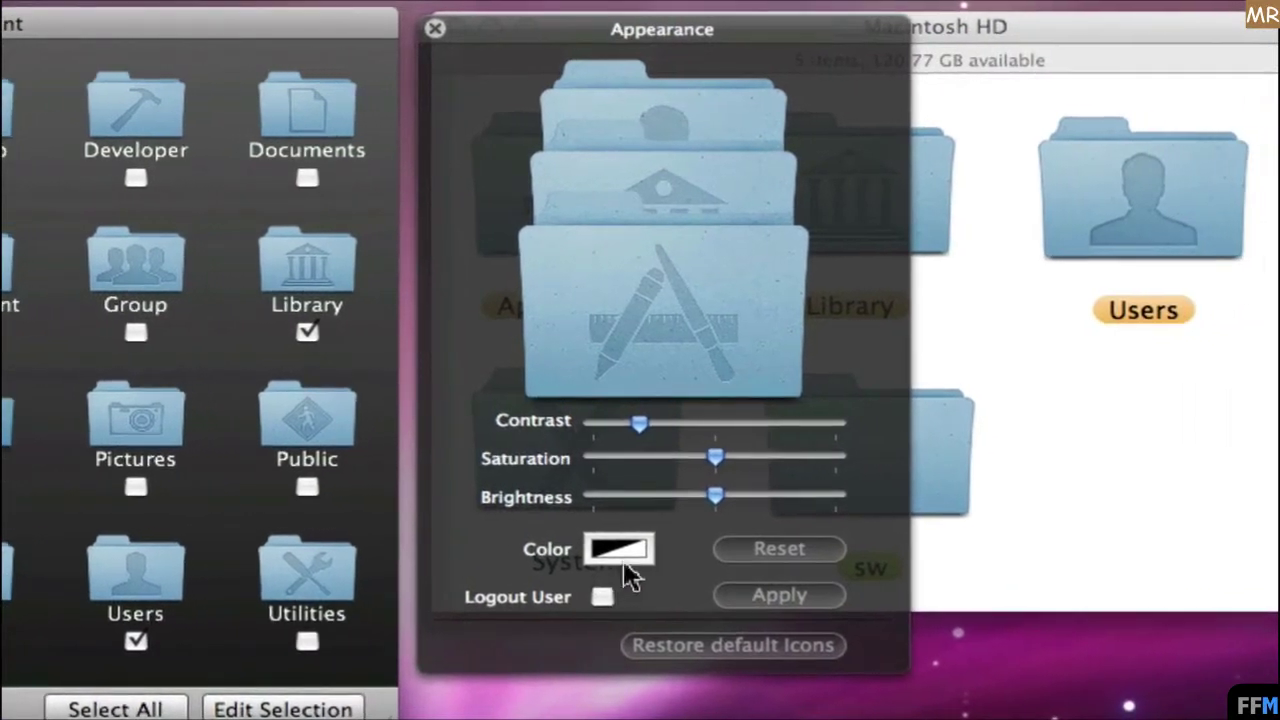
left_click(952, 545)
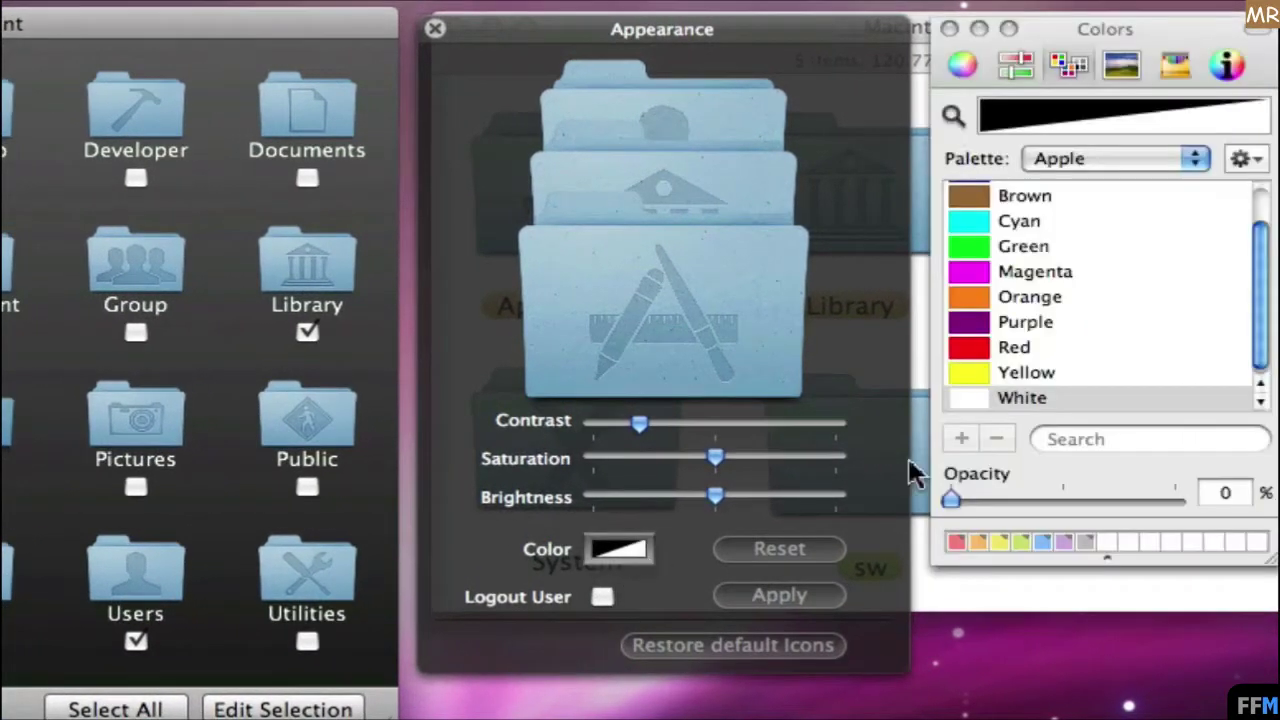
left_click(979, 542)
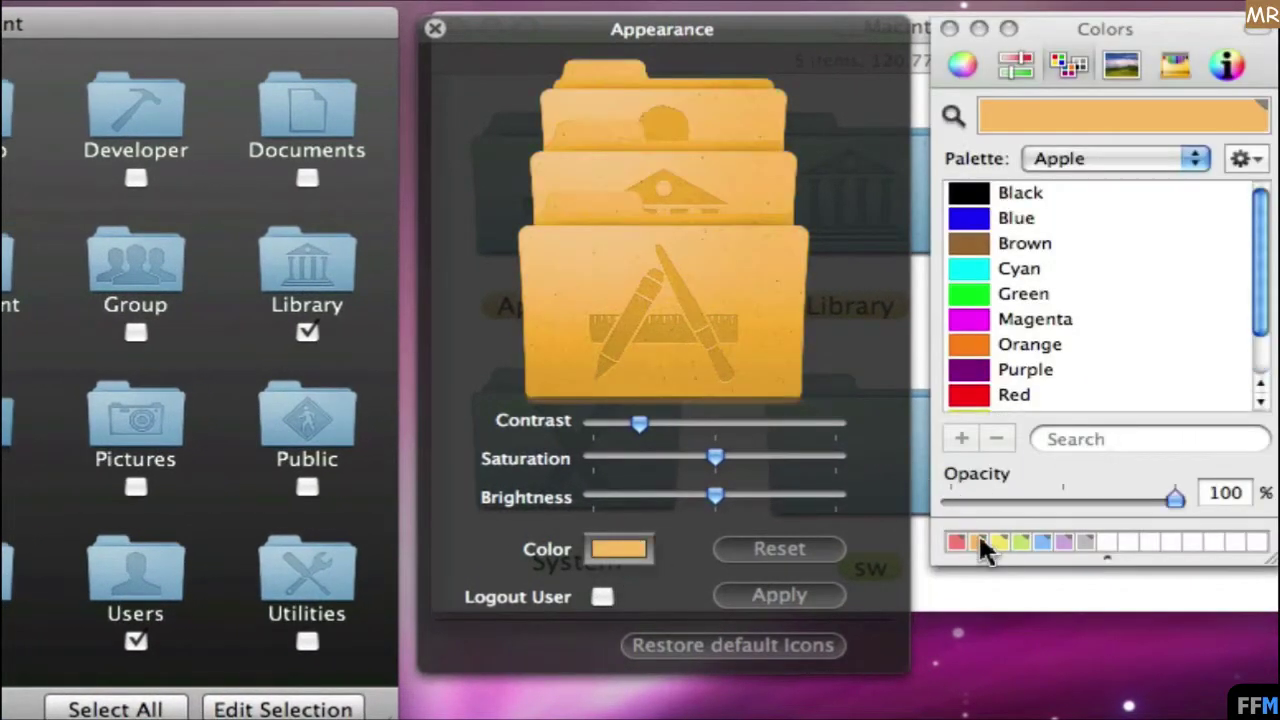
left_click_drag(1201, 492, 1134, 500)
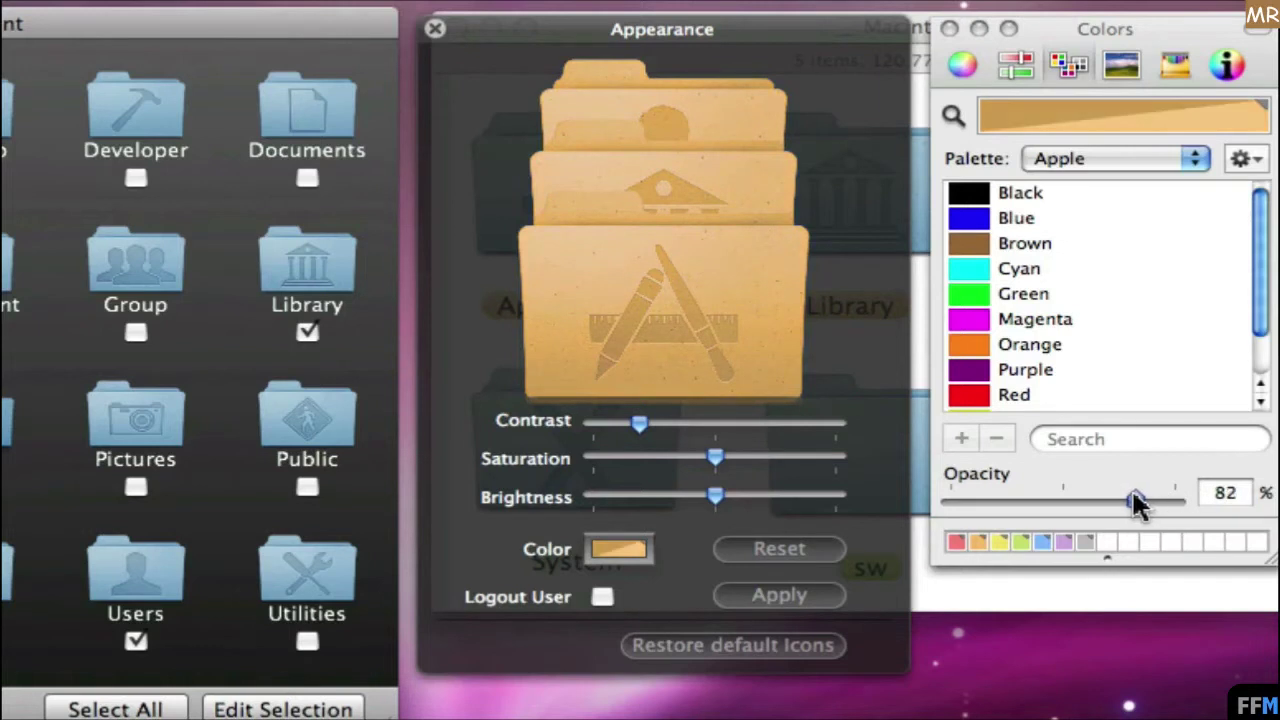
left_click(828, 597)
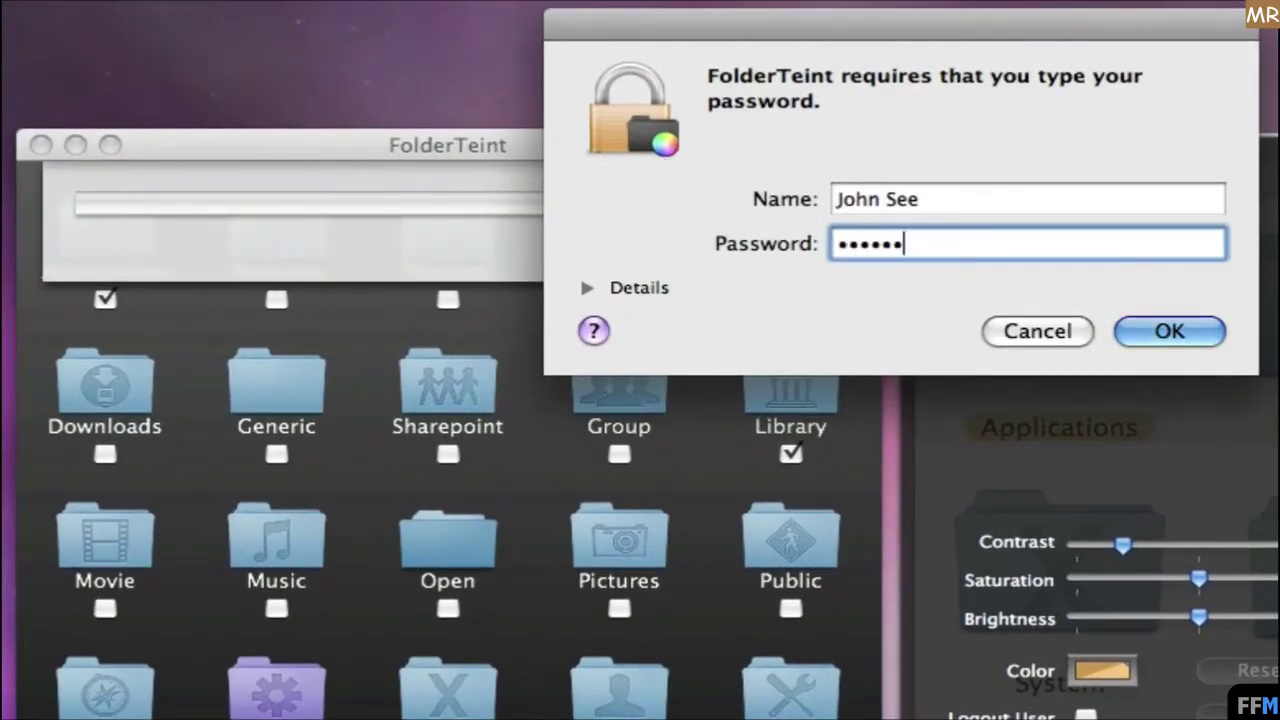
key("Return")
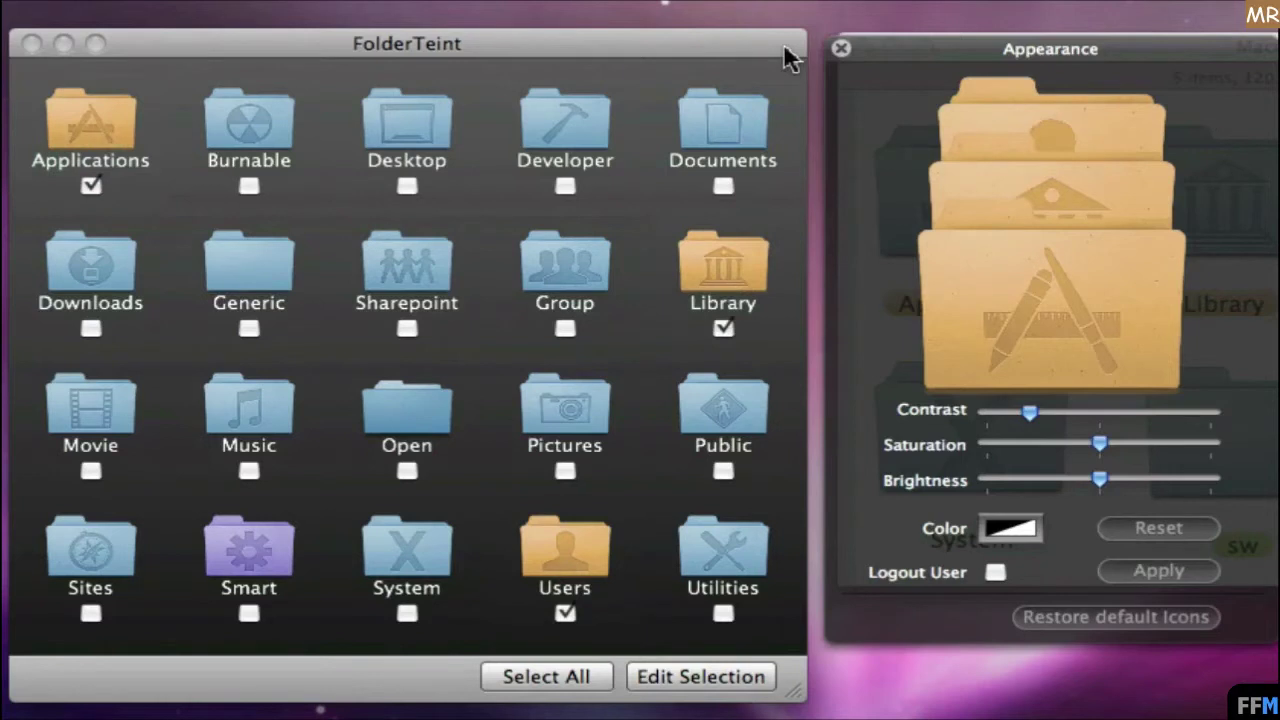
Clear the current folder selection and choose only the Generic folder type for editing.
left_click(787, 57)
left_click(497, 679)
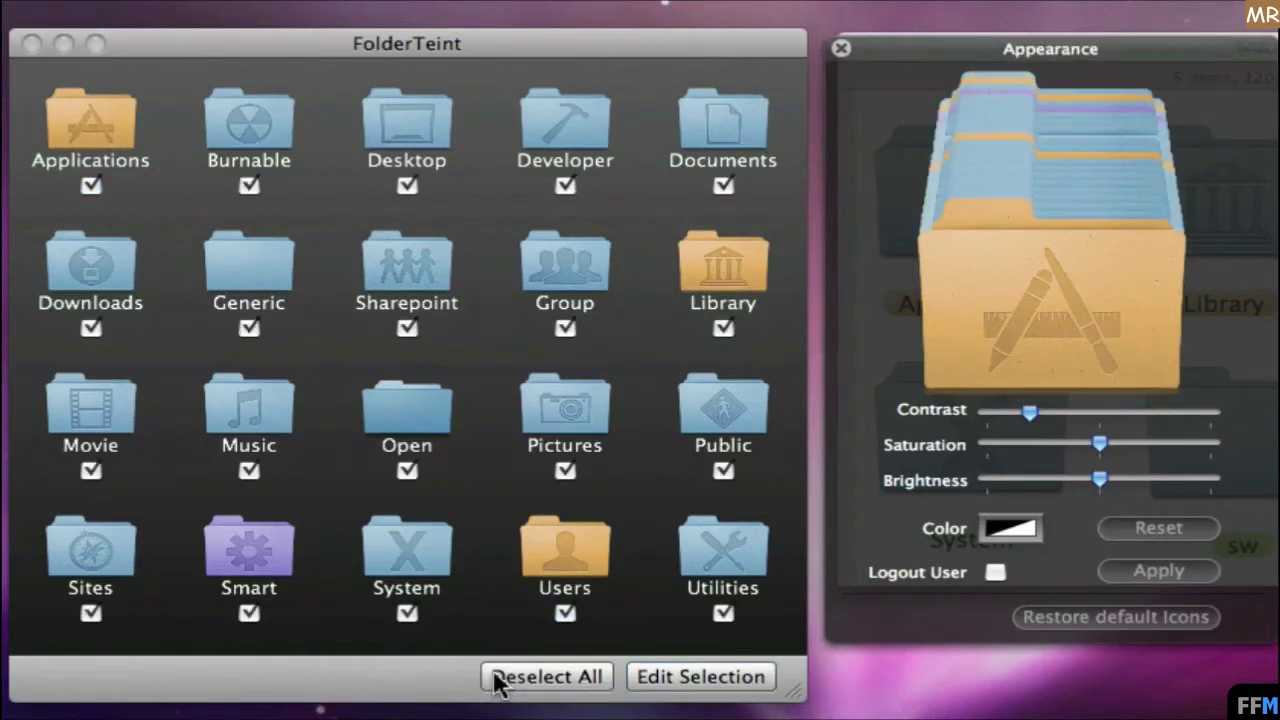
left_click(497, 679)
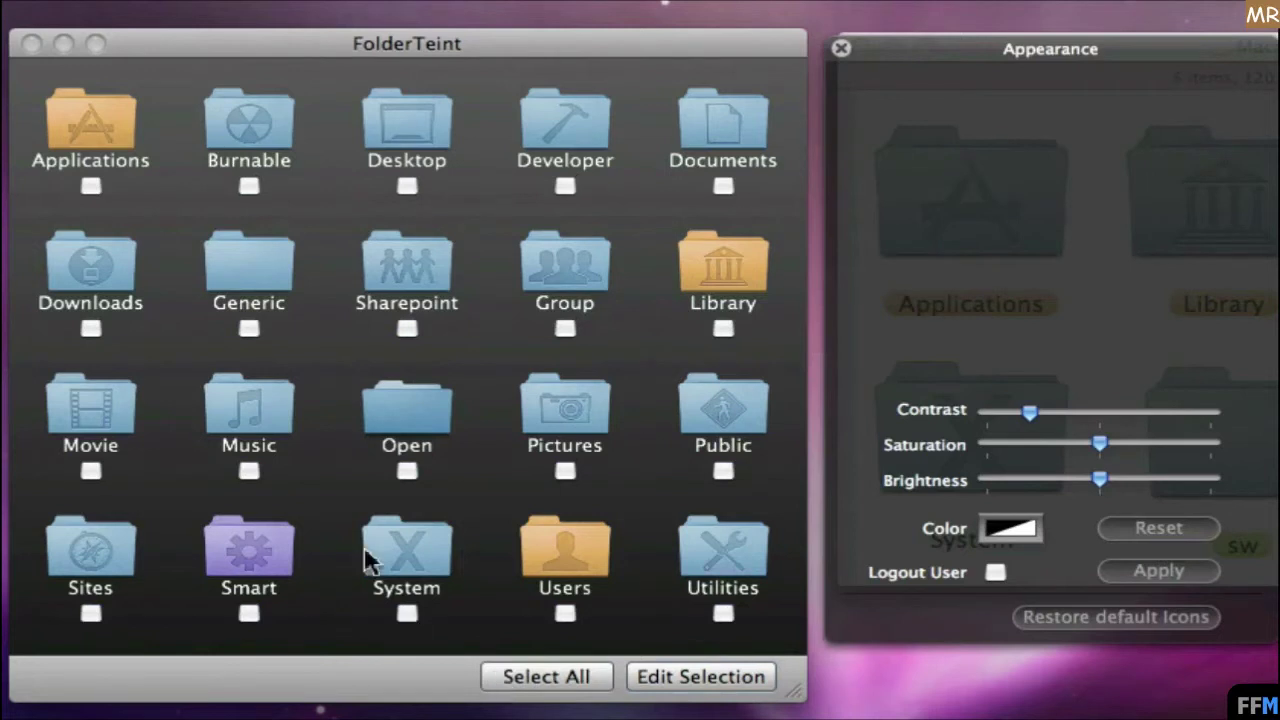
left_click(251, 329)
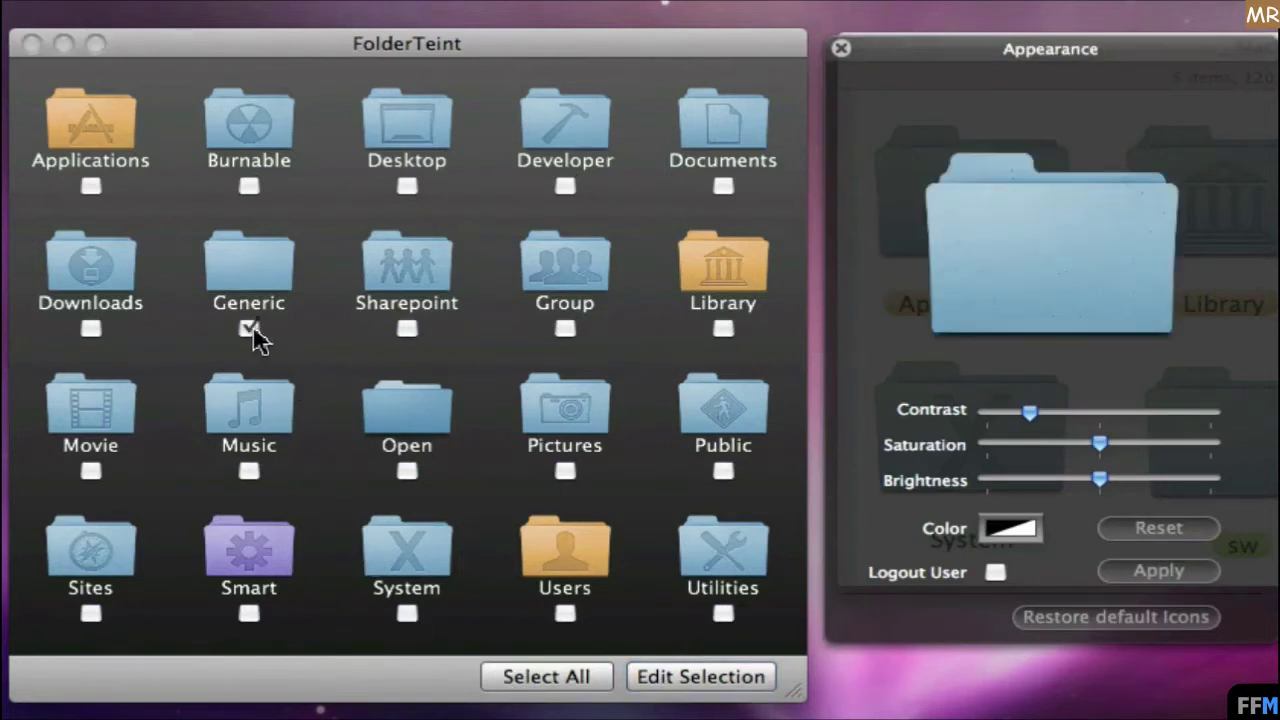
left_click(709, 681)
Set the Generic folder's tint to the light green swatch at 100% opacity.
left_click(1032, 530)
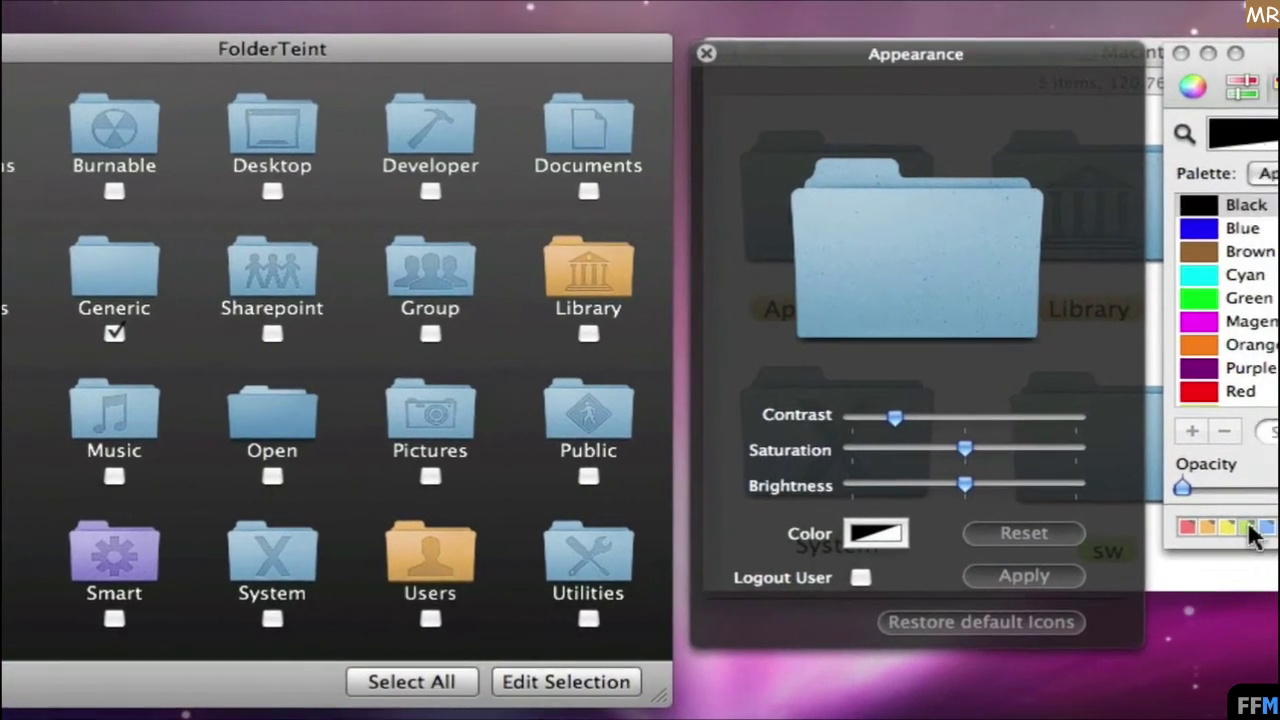
left_click(1250, 529)
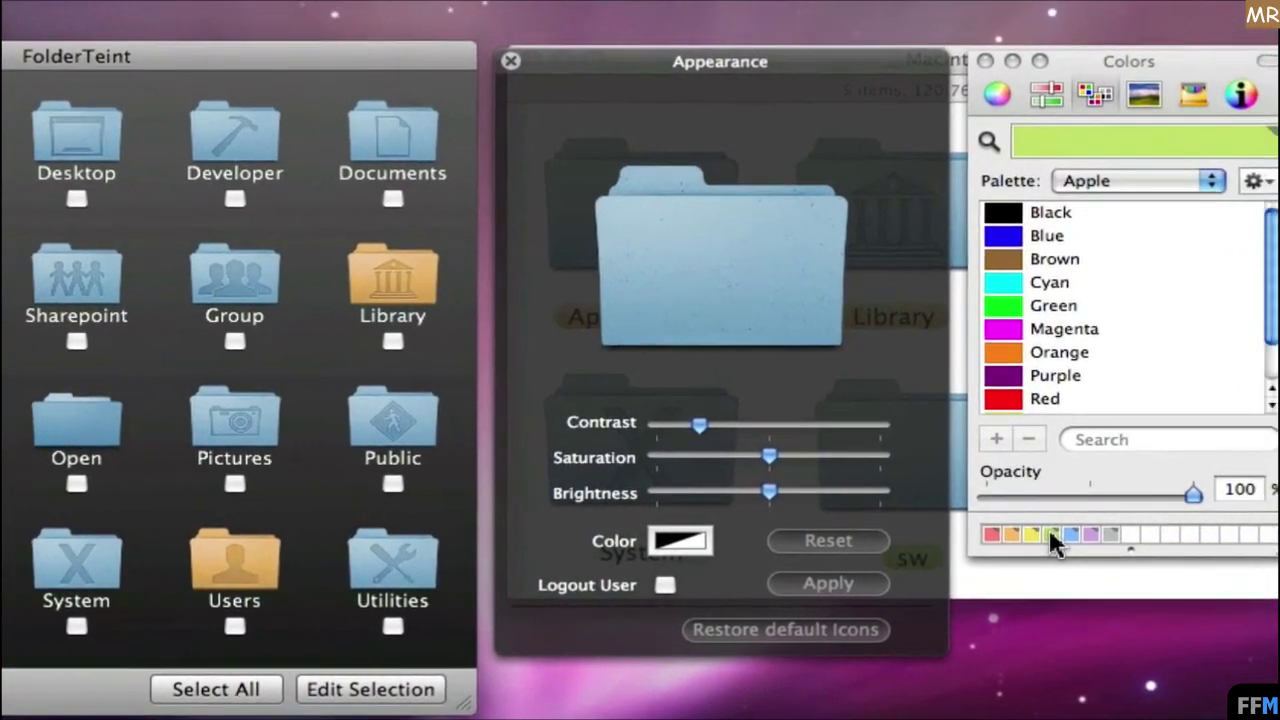
left_click(1011, 535)
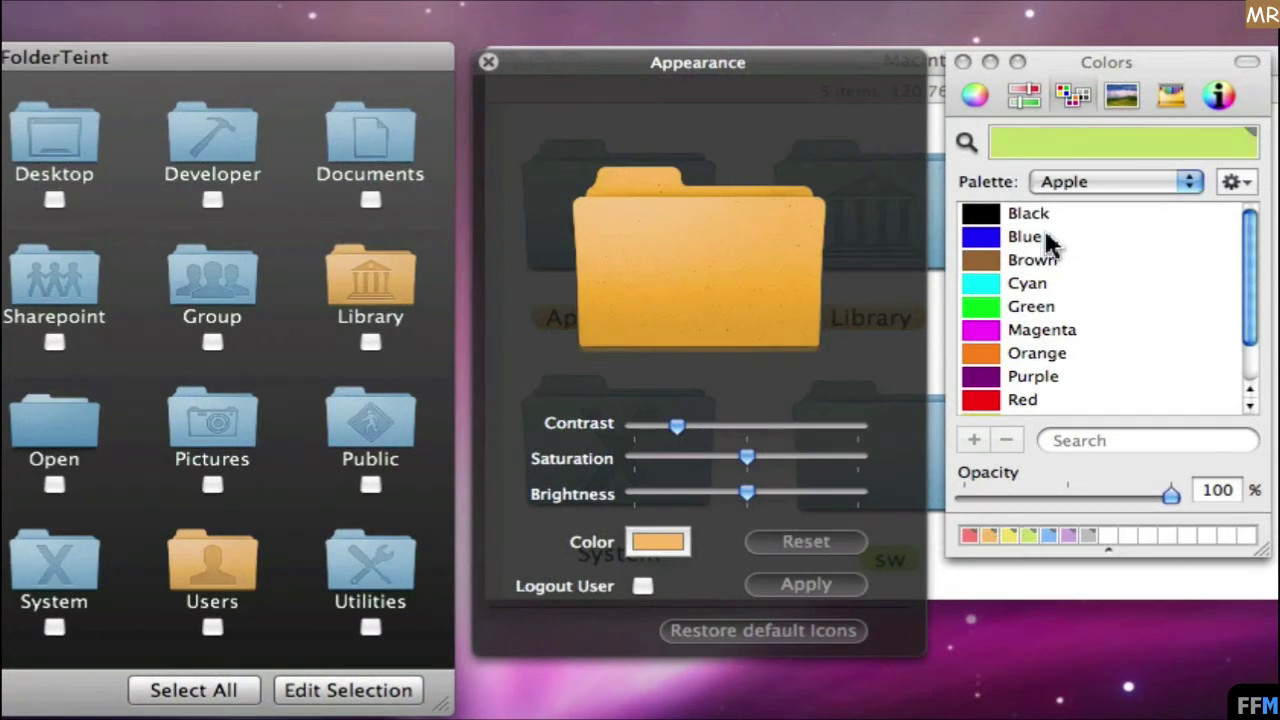
left_click(1043, 240)
left_click(1045, 330)
left_click(1030, 537)
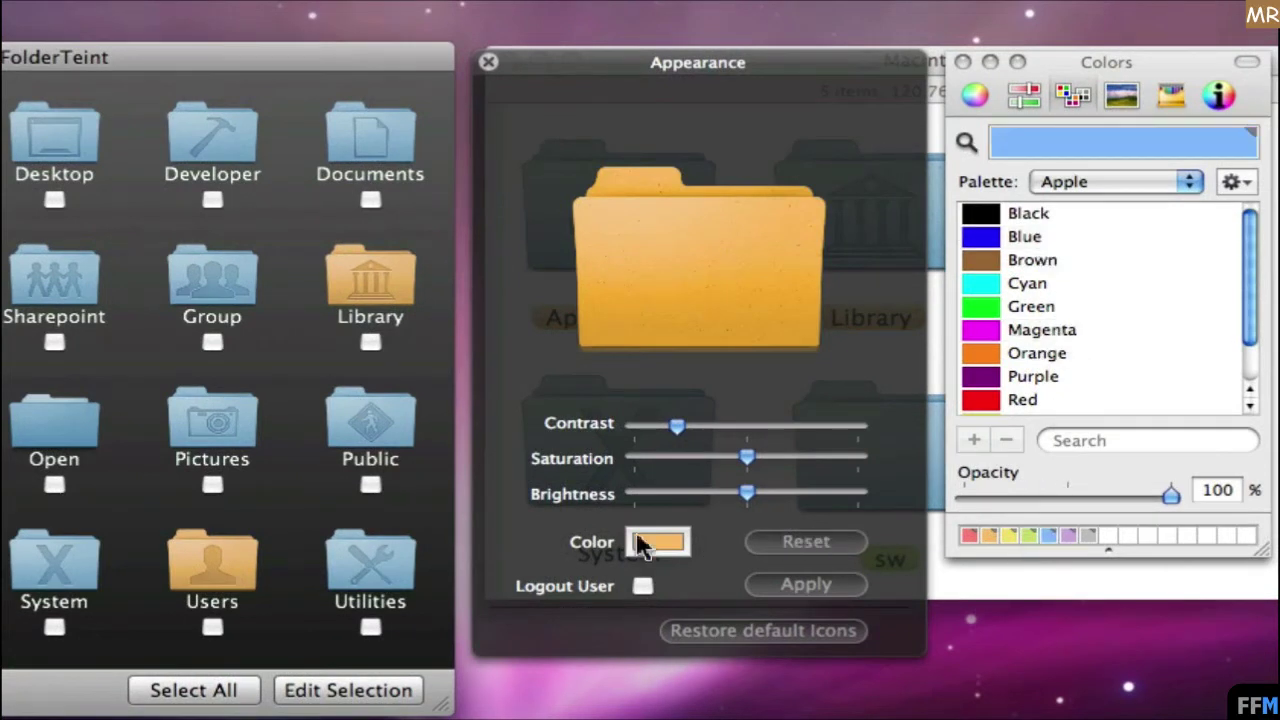
left_click(640, 543)
left_click(1033, 537)
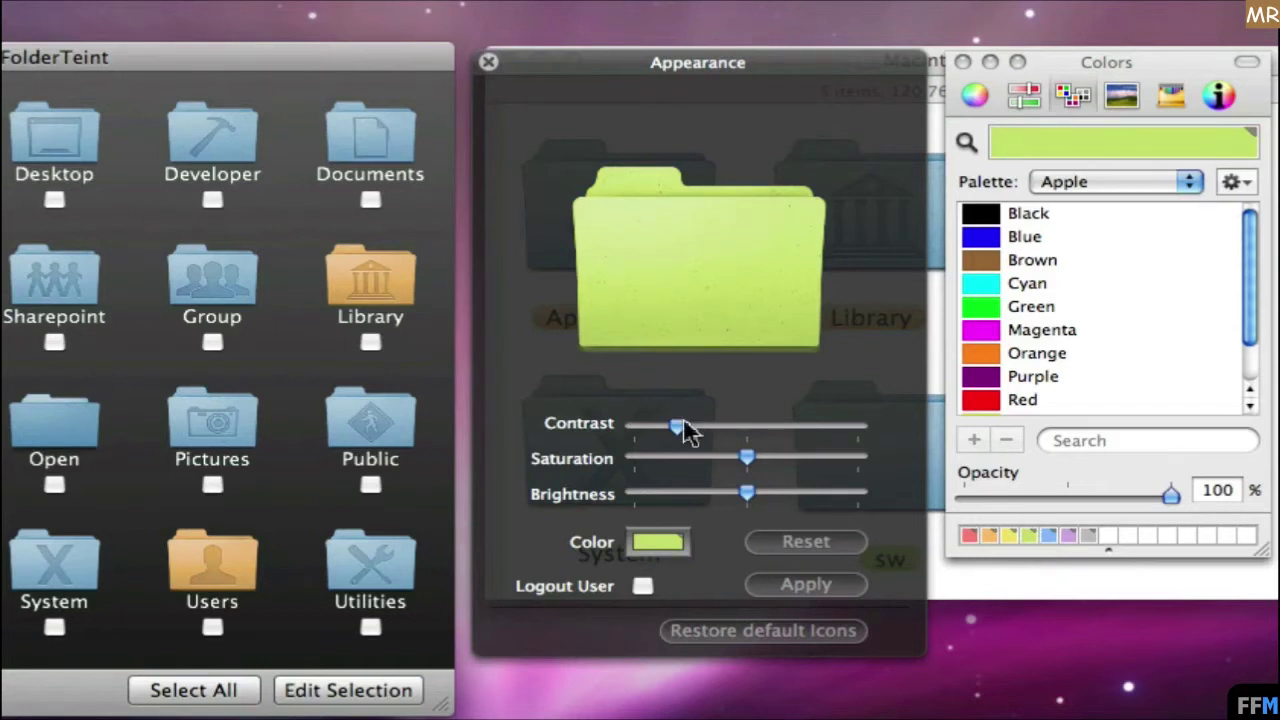
Fine-tune the contrast and saturation of the green Generic folder and apply the new appearance.
mouse_move(680, 427)
left_mouse_down()
mouse_move(848, 440)
mouse_move(671, 449)
left_mouse_up()
left_click_drag(748, 458, 728, 502)
left_click_drag(706, 458, 717, 458)
left_click(855, 588)
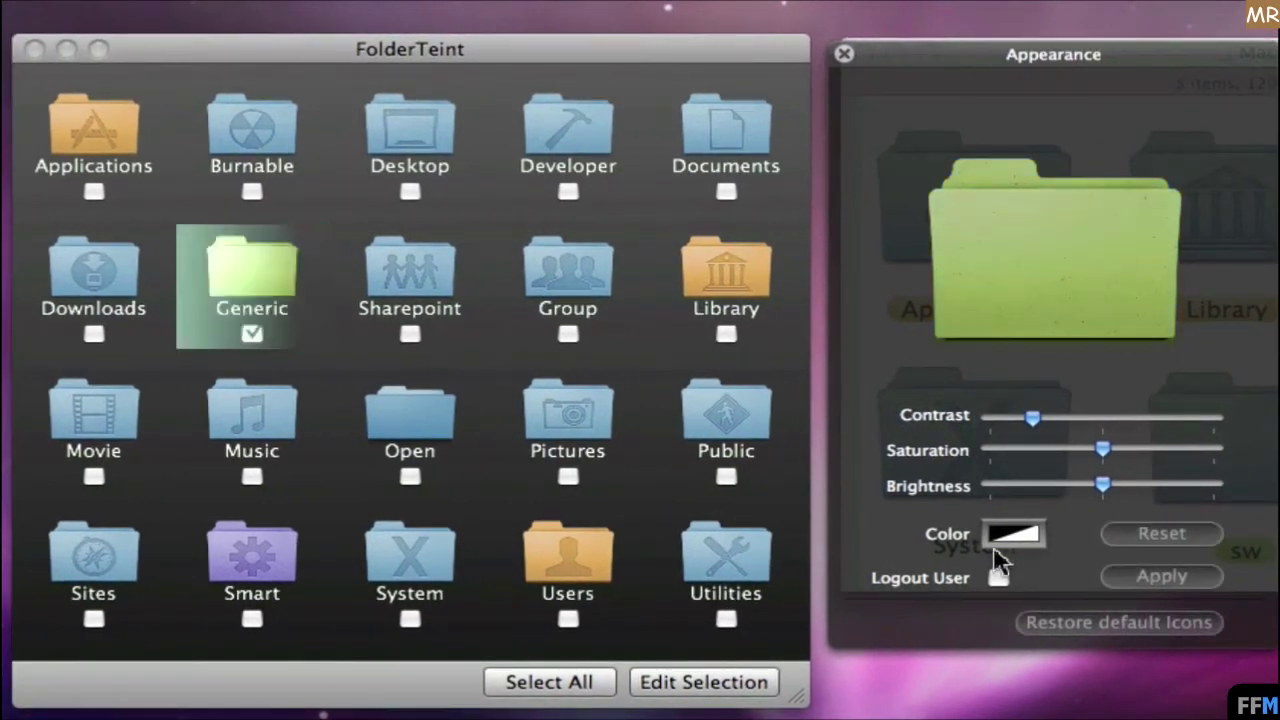
Deselect the Generic folder type and choose the Open folder type for editing instead.
left_click(255, 334)
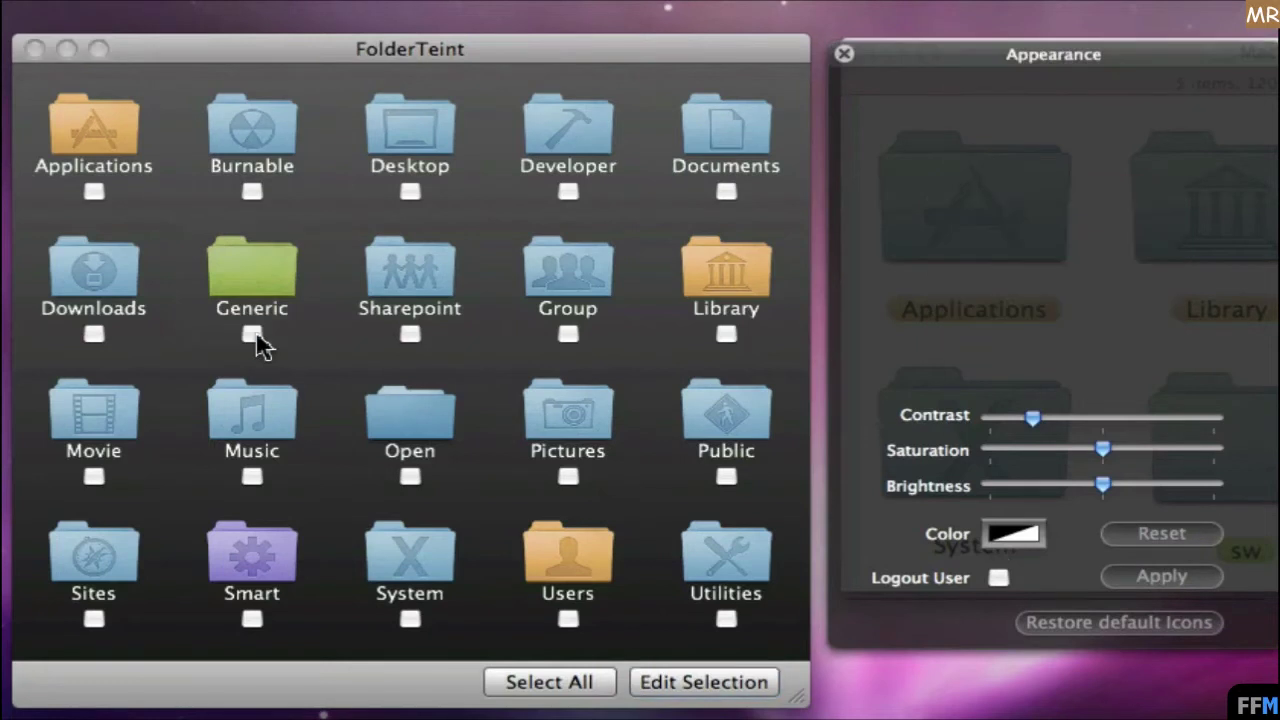
left_click(411, 477)
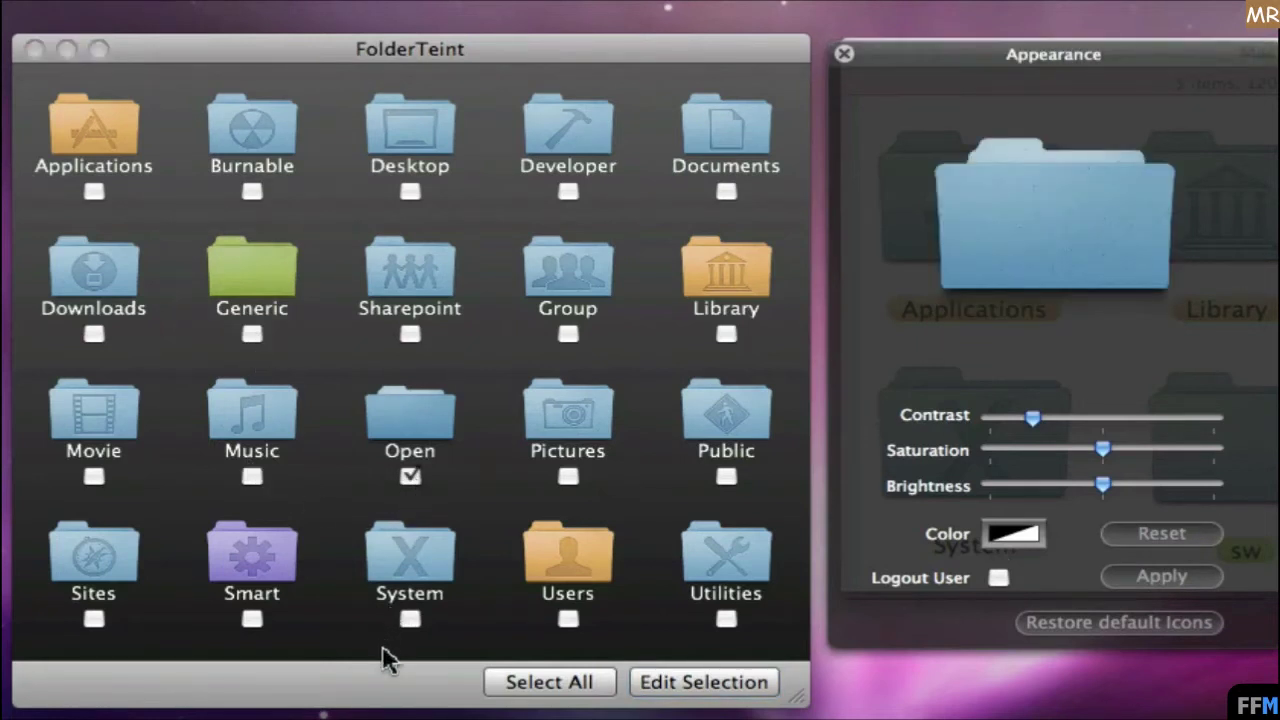
left_click(752, 684)
Set the Open folder's tint to Magenta from the Apple palette at 91% opacity.
left_click(1029, 539)
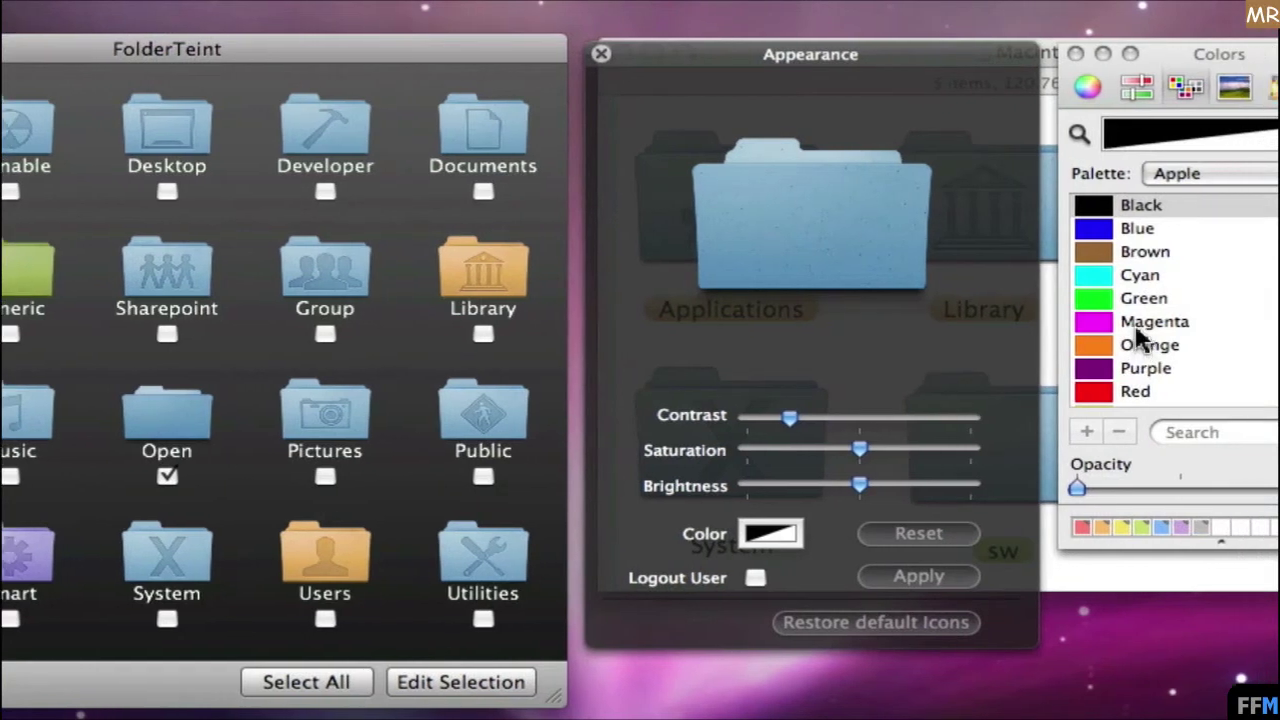
left_click(1279, 322)
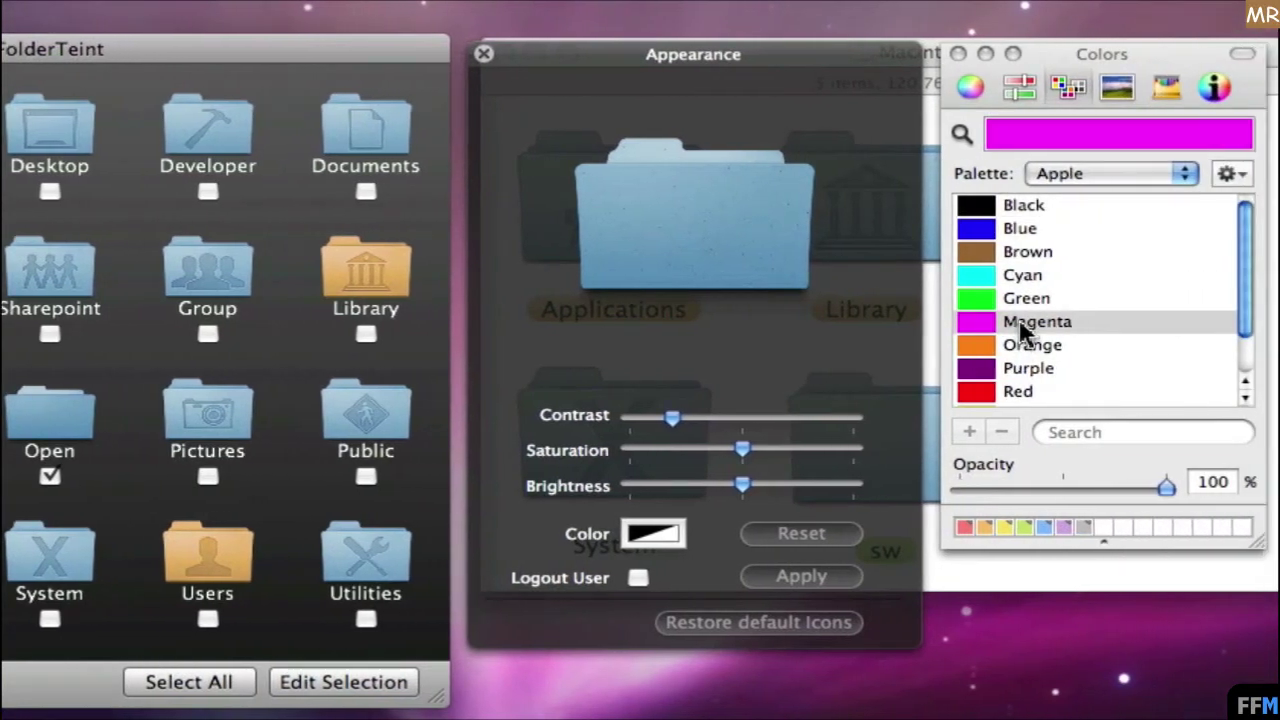
left_click(702, 534)
left_click(1049, 329)
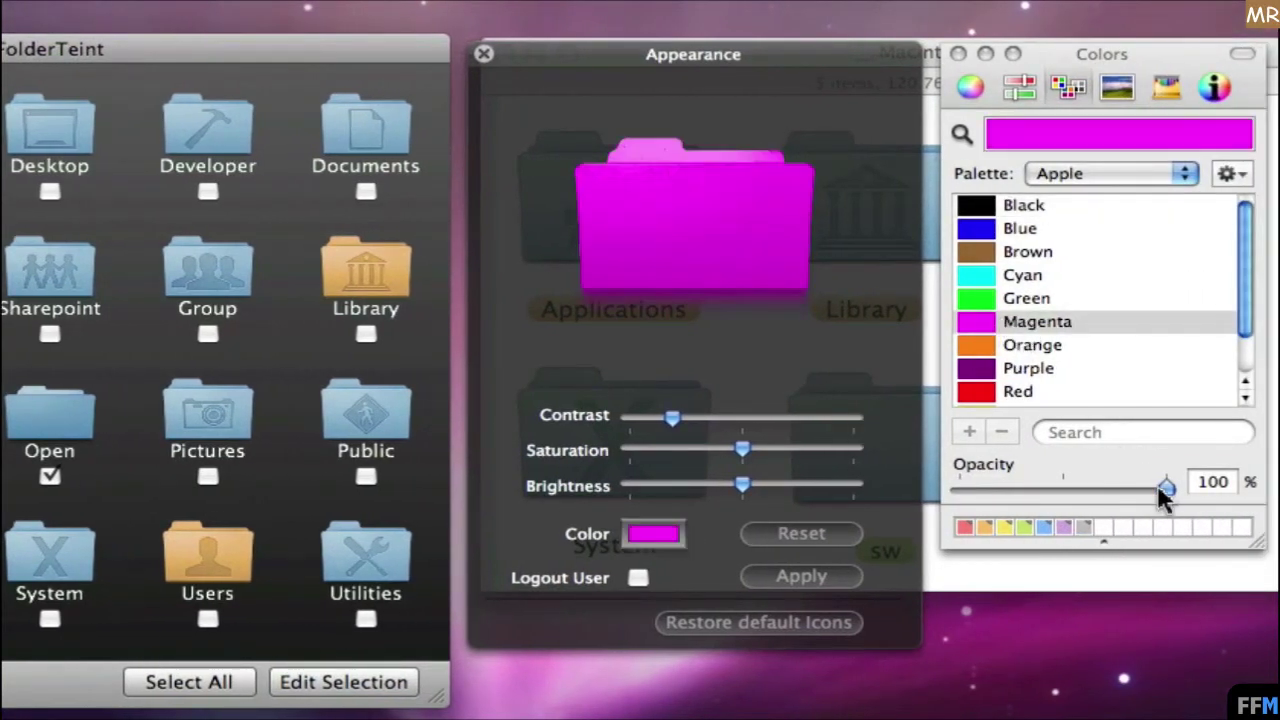
left_click_drag(1160, 488, 1147, 490)
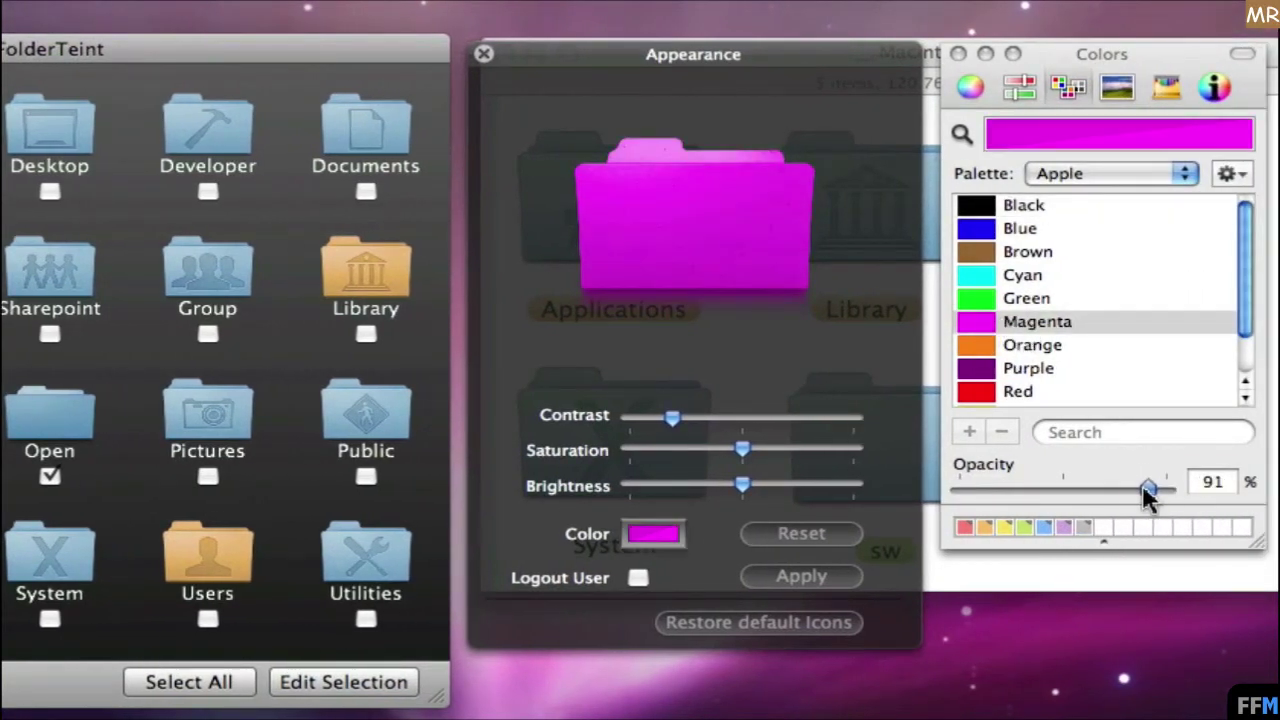
Apply the magenta tint to the Open folder and close the Appearance and Colors windows.
left_click(850, 578)
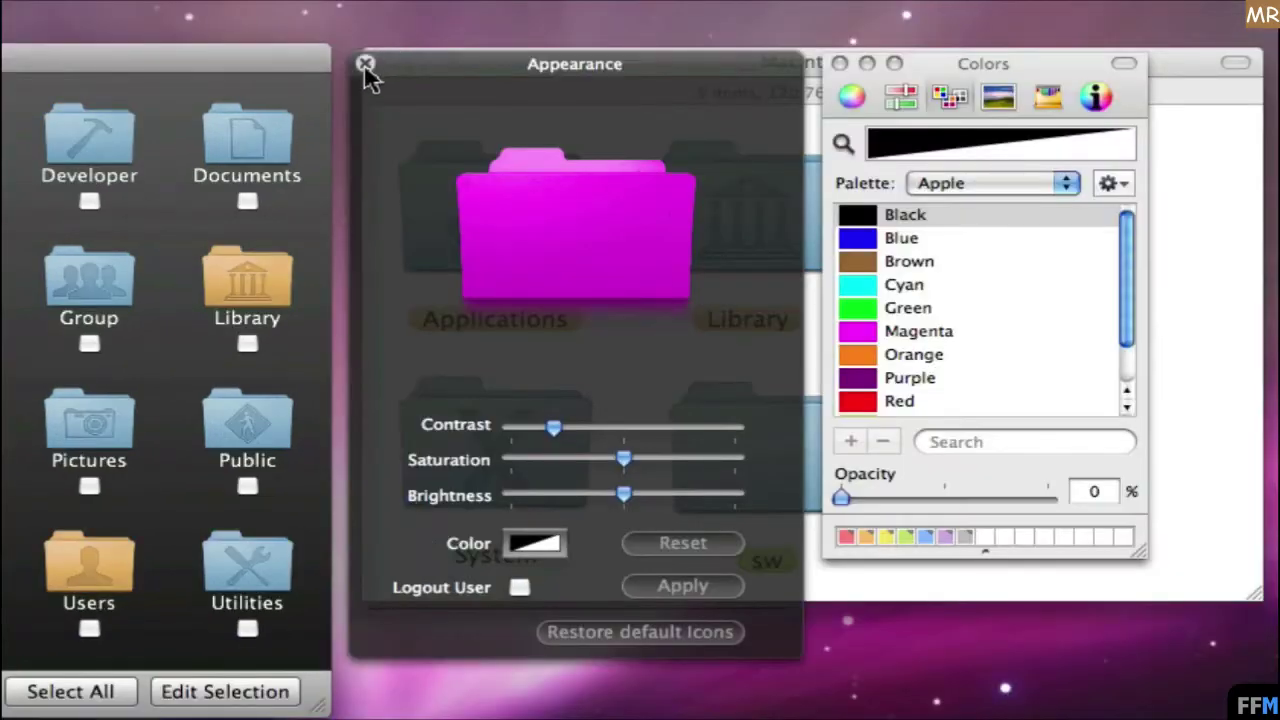
left_click(365, 64)
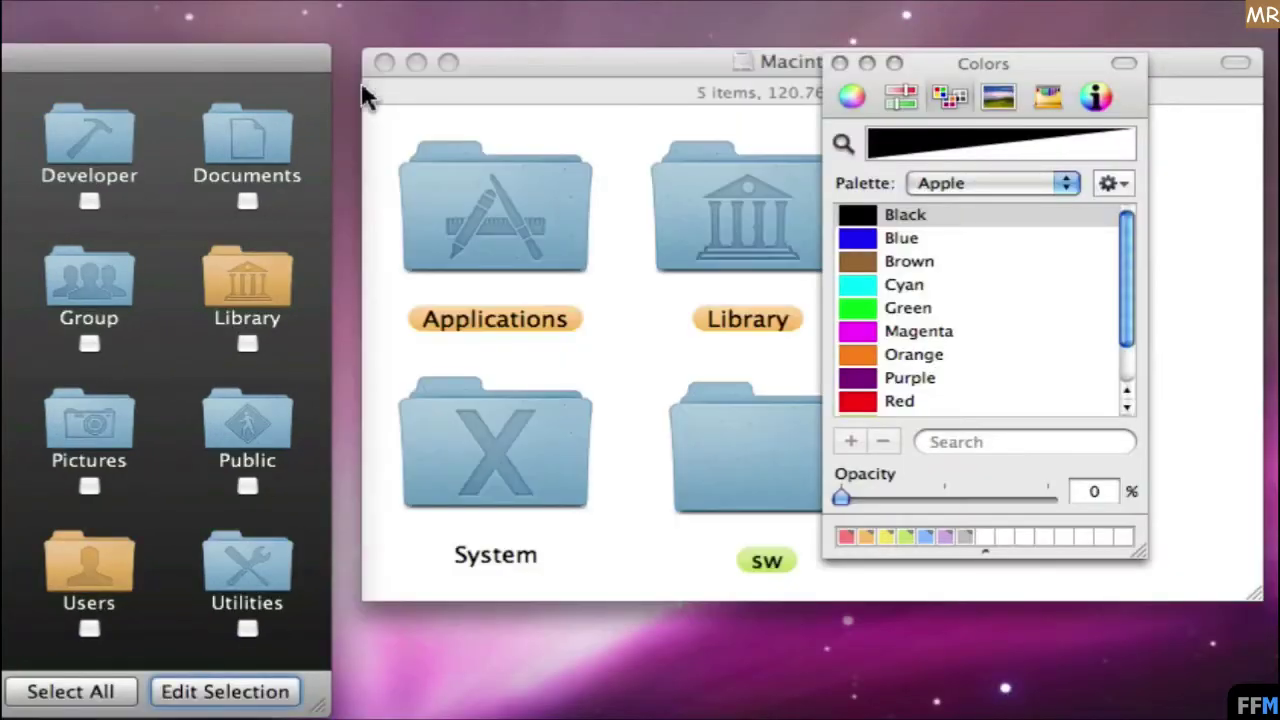
left_click(841, 63)
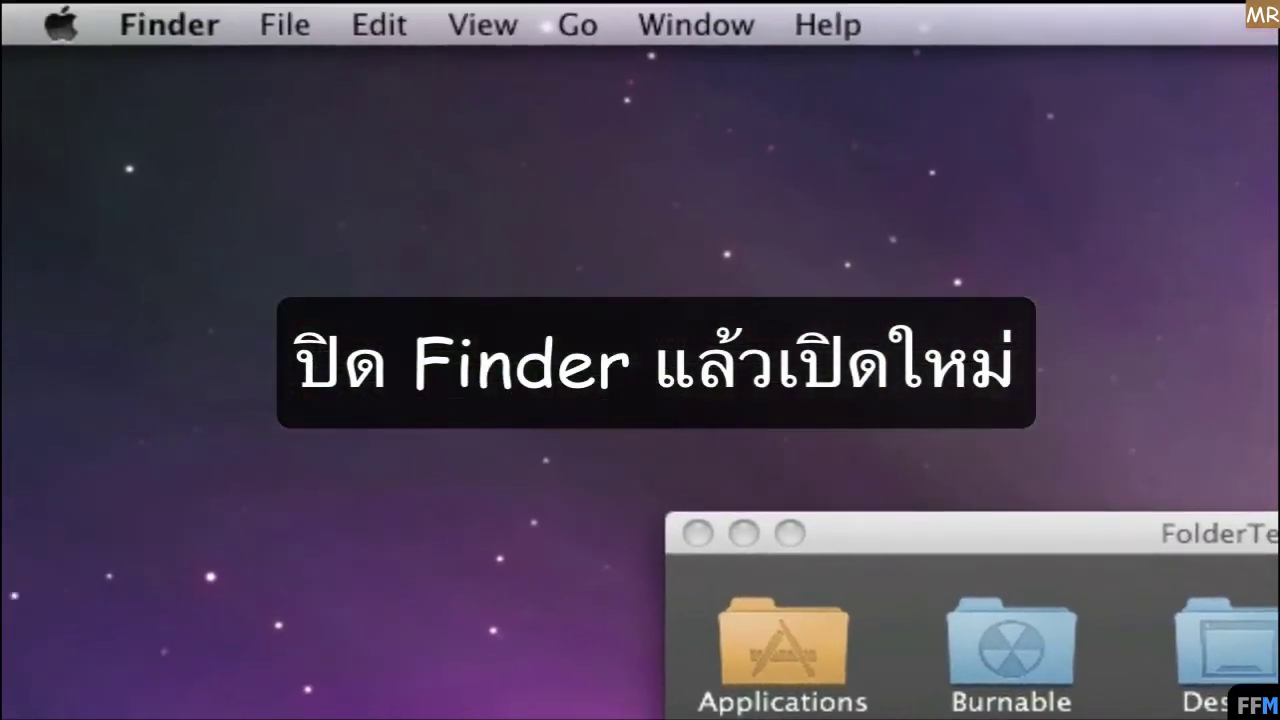
Force Finder to quit and relaunch, and close the Force Quit Applications window and the Macintosh HD window.
left_click(60, 28)
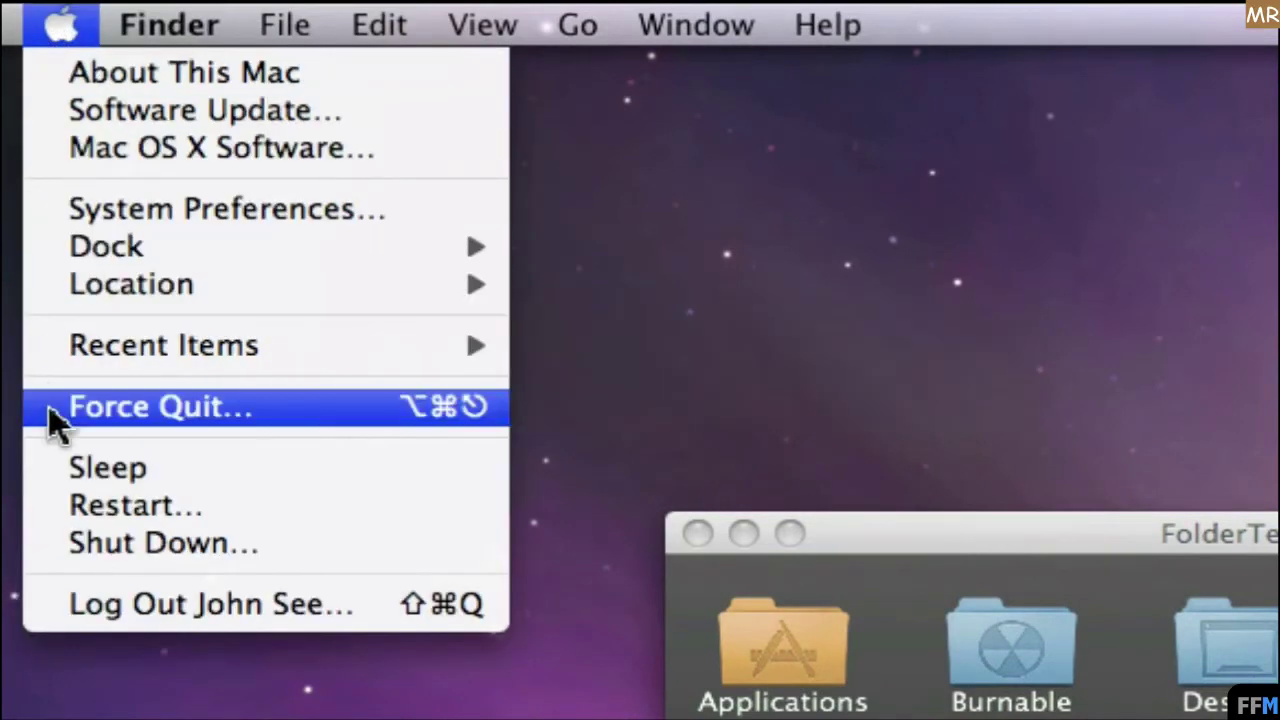
left_click(55, 415)
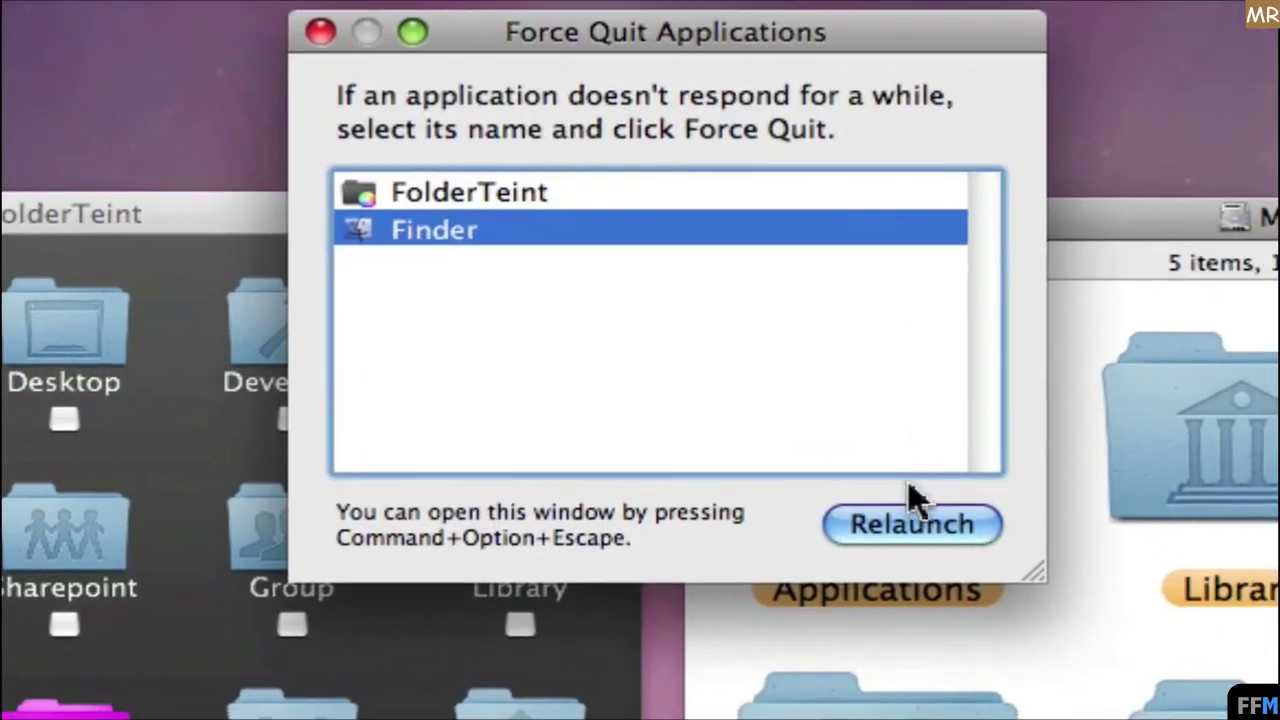
left_click(990, 530)
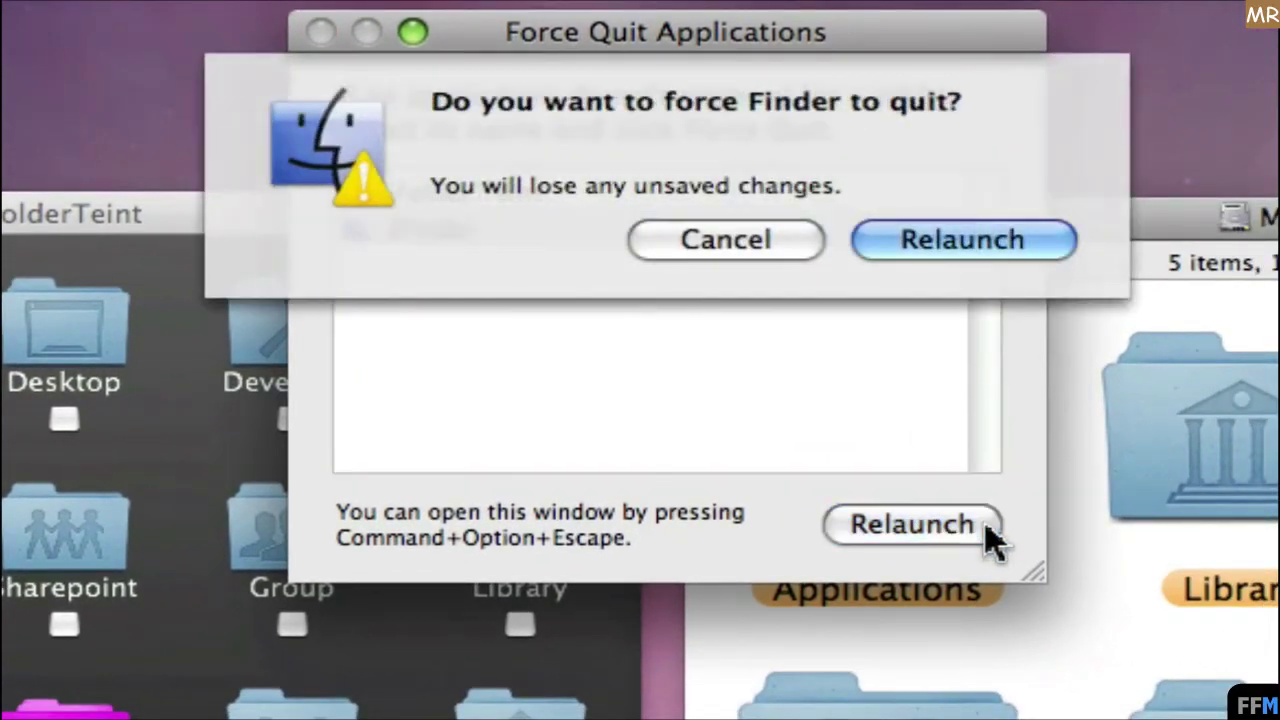
left_click(1043, 243)
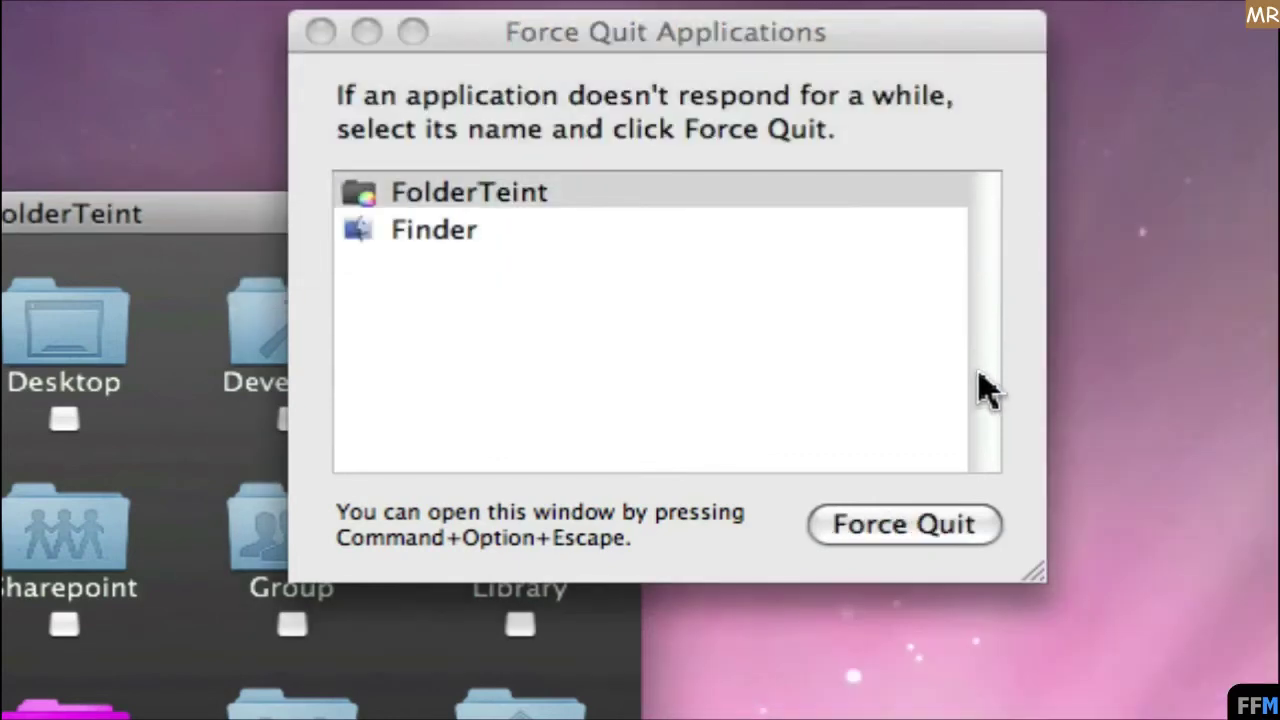
left_click(320, 32)
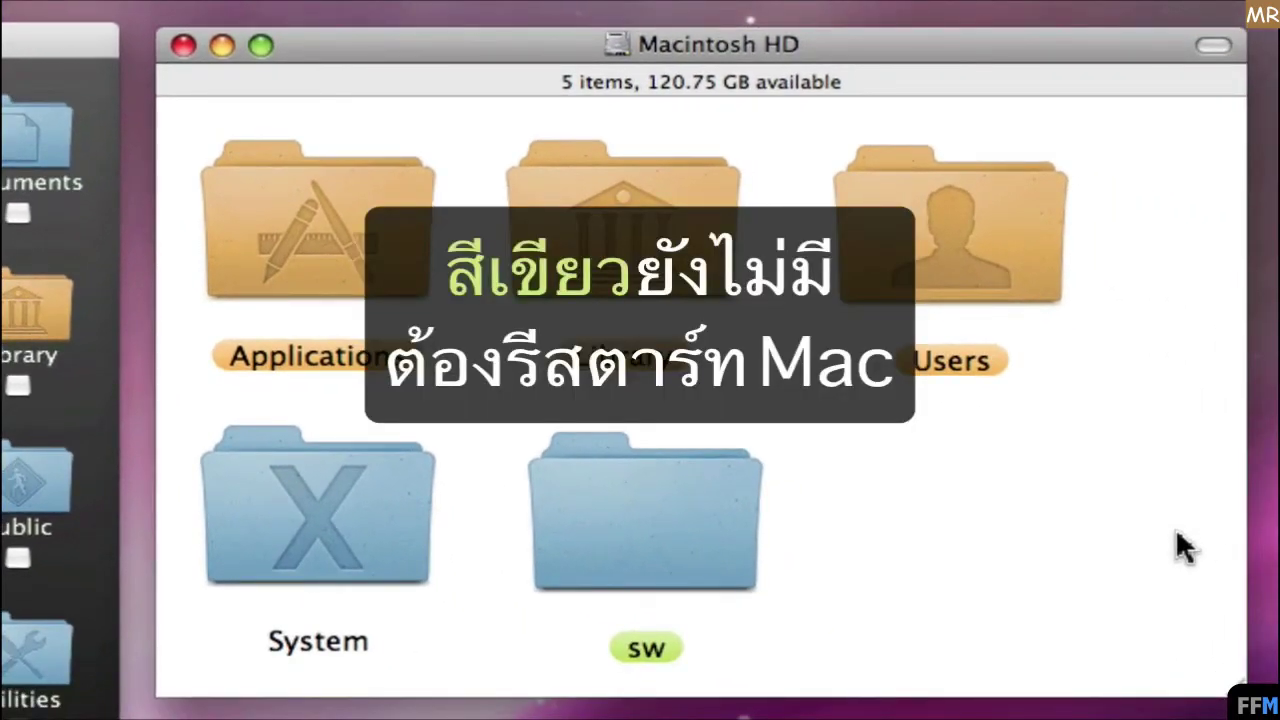
left_click(184, 45)
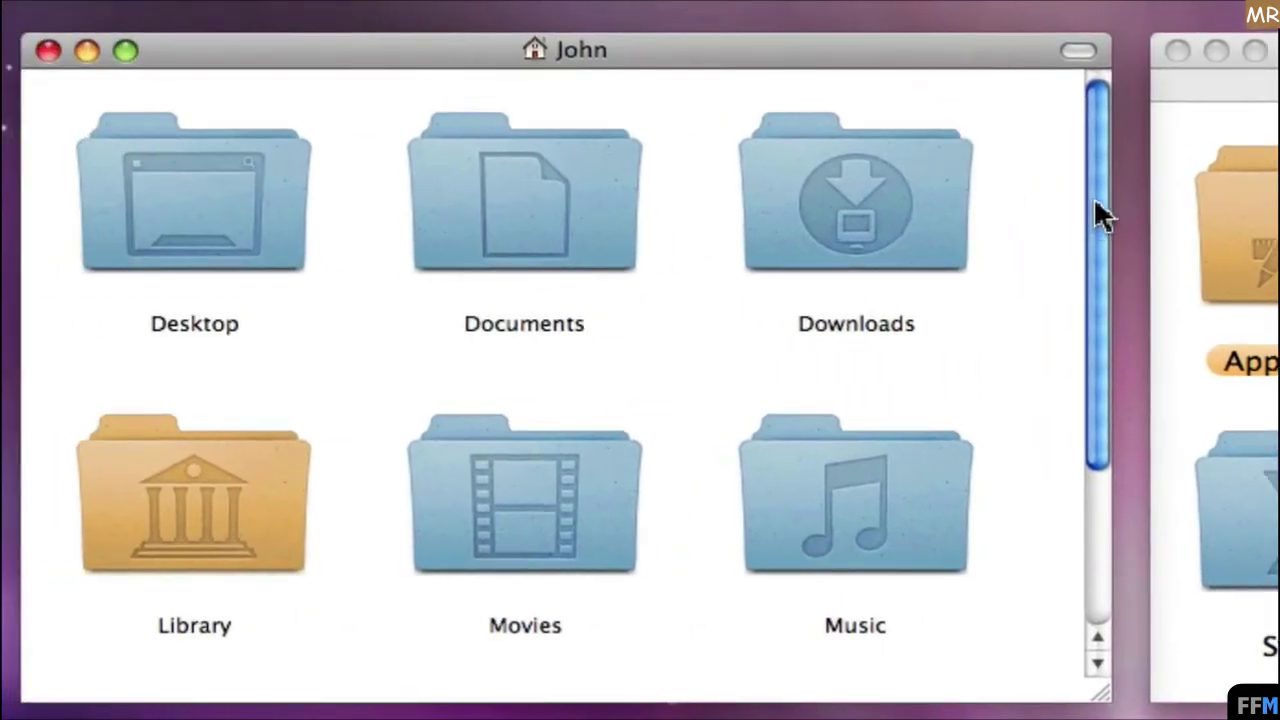
Create a new folder in the empty space of the Macintosh HD window, beside the sw folder.
left_click_drag(1096, 214, 1098, 371)
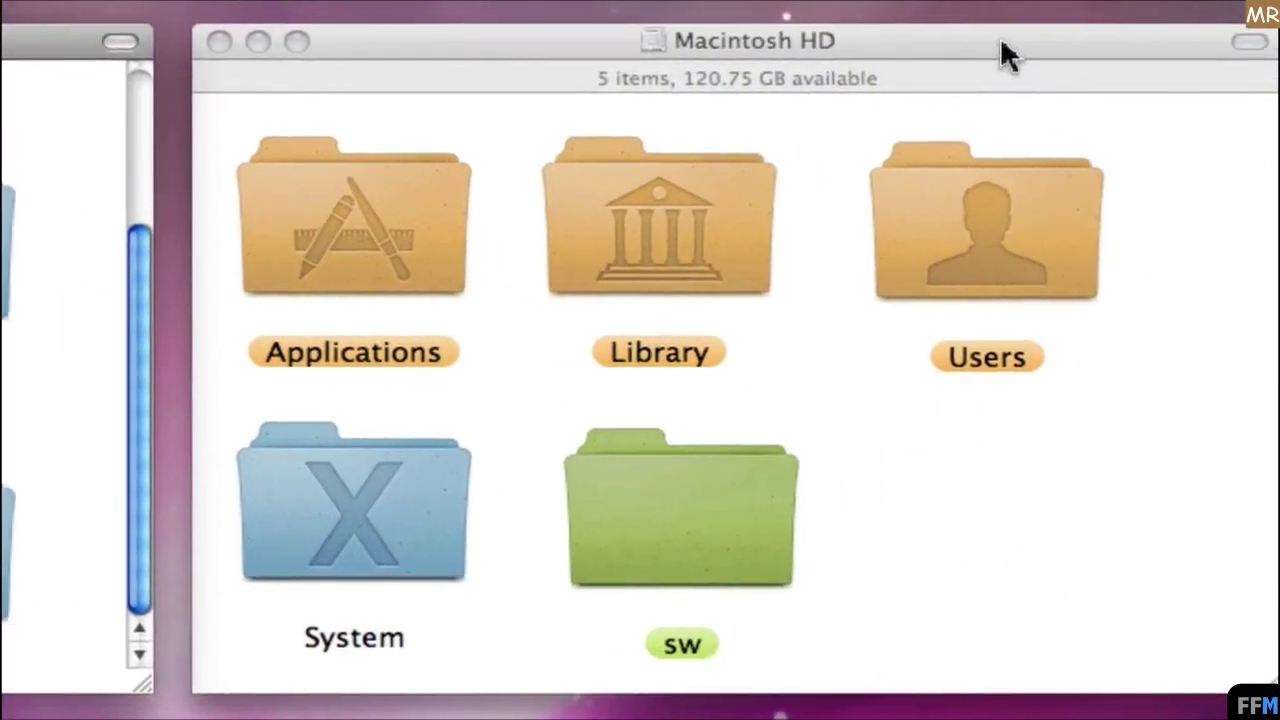
left_click(1000, 40)
right_click(1011, 520)
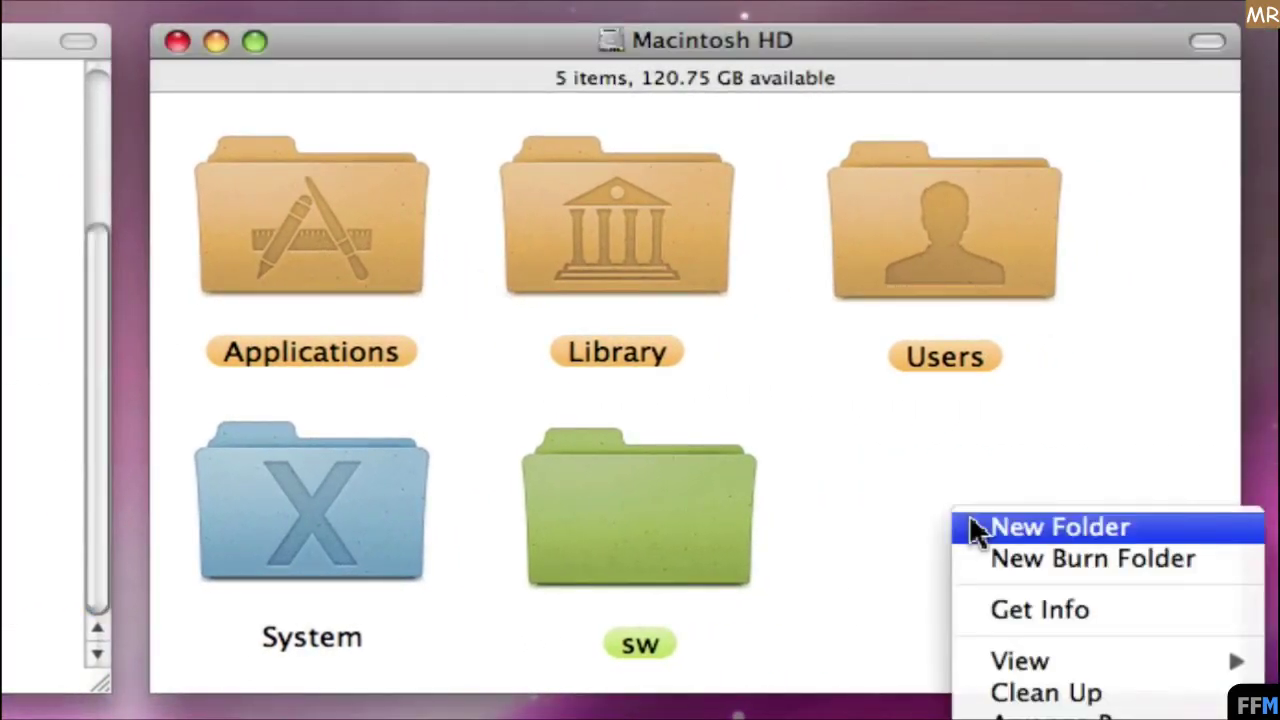
left_click(972, 524)
left_click(1117, 520)
left_click_drag(949, 494, 985, 515)
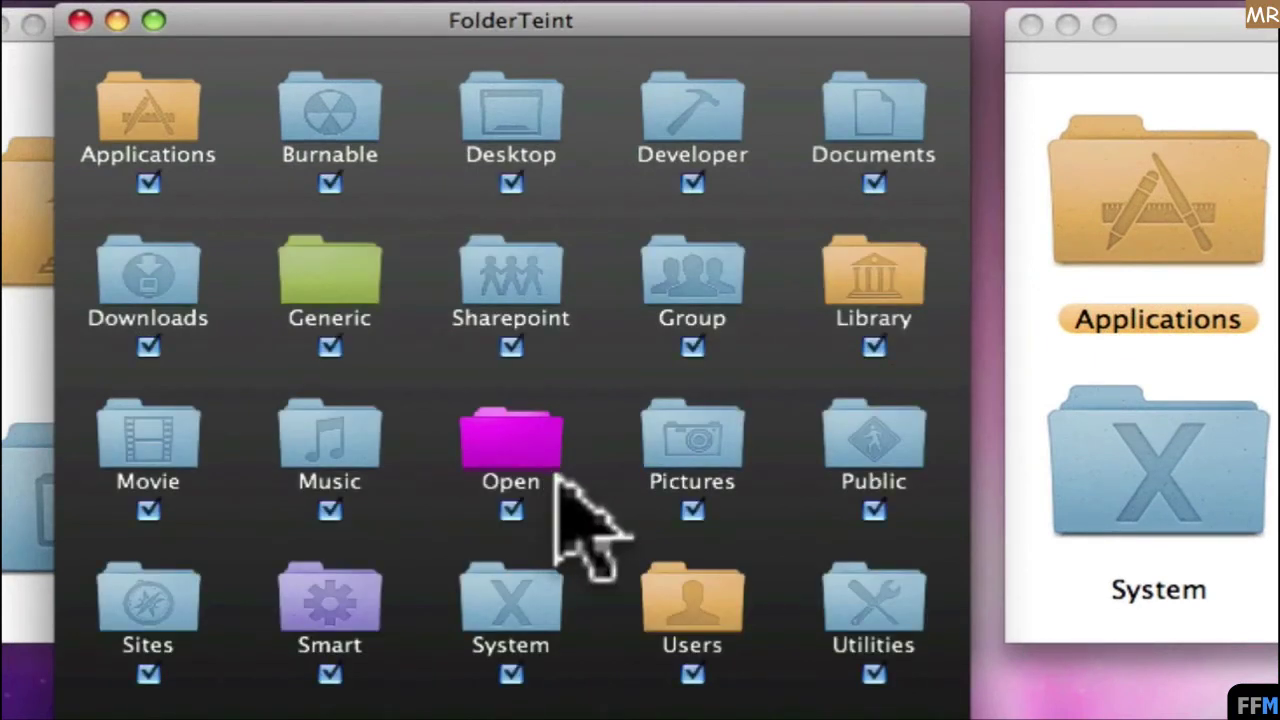
Restore the default icons of only the Applications, Library and Users folder types, authorize with the account password, and close the Appearance window.
left_click(692, 674)
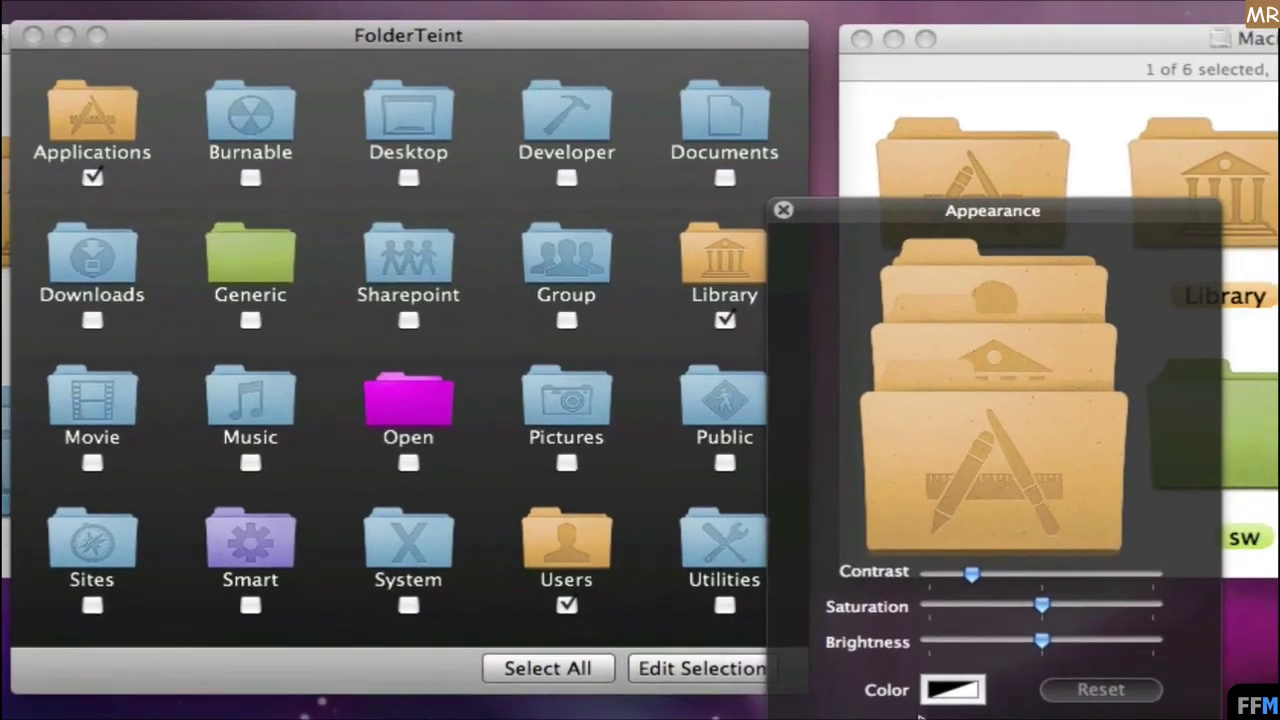
left_click_drag(988, 218, 1058, 38)
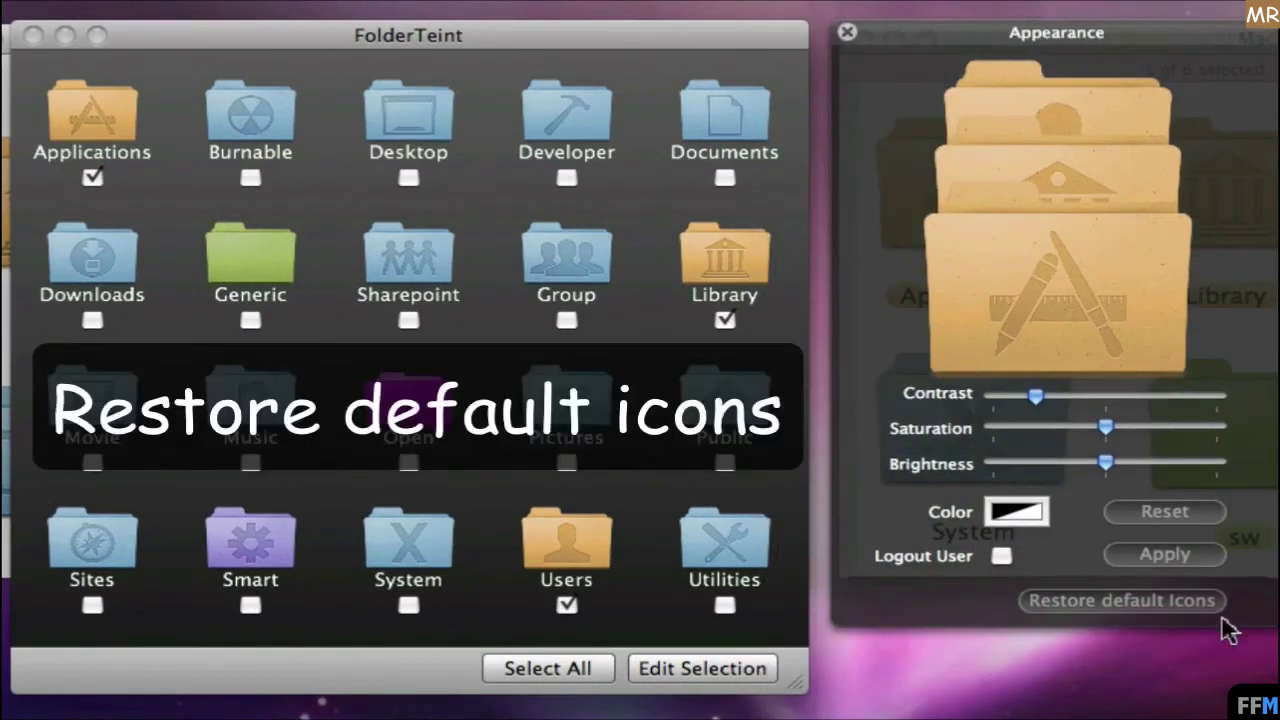
left_click(1211, 603)
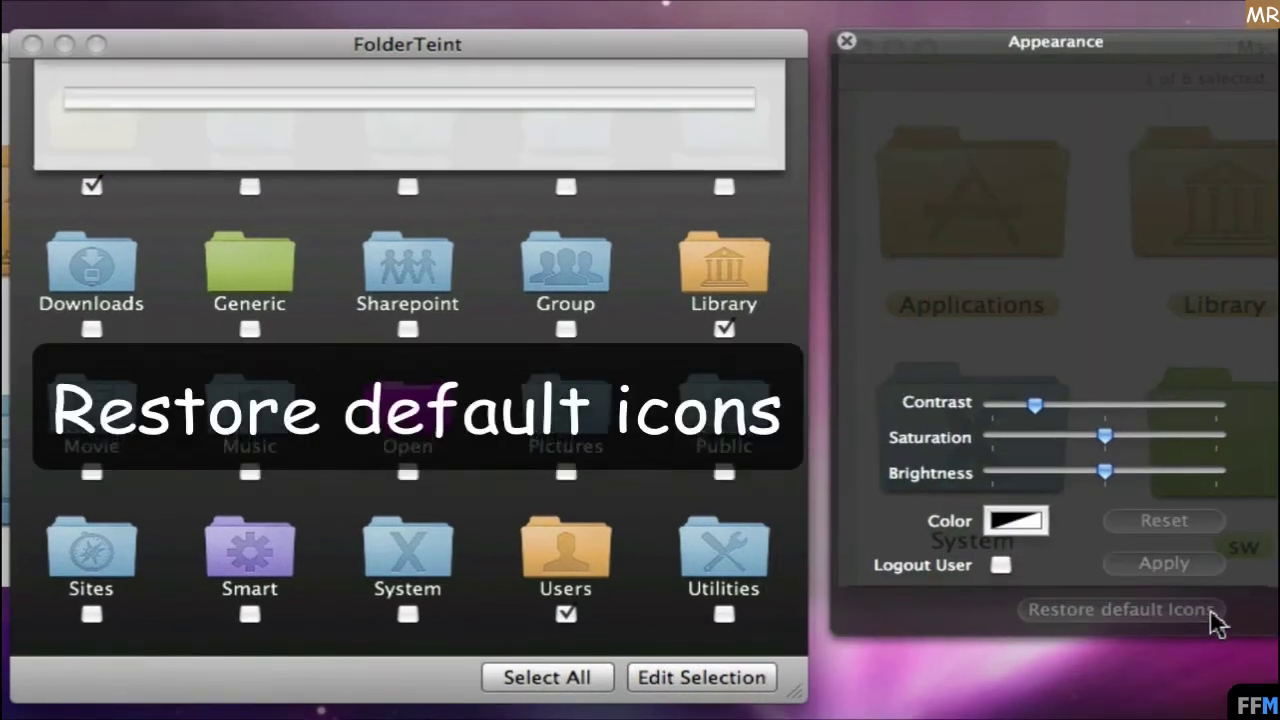
type("••••")
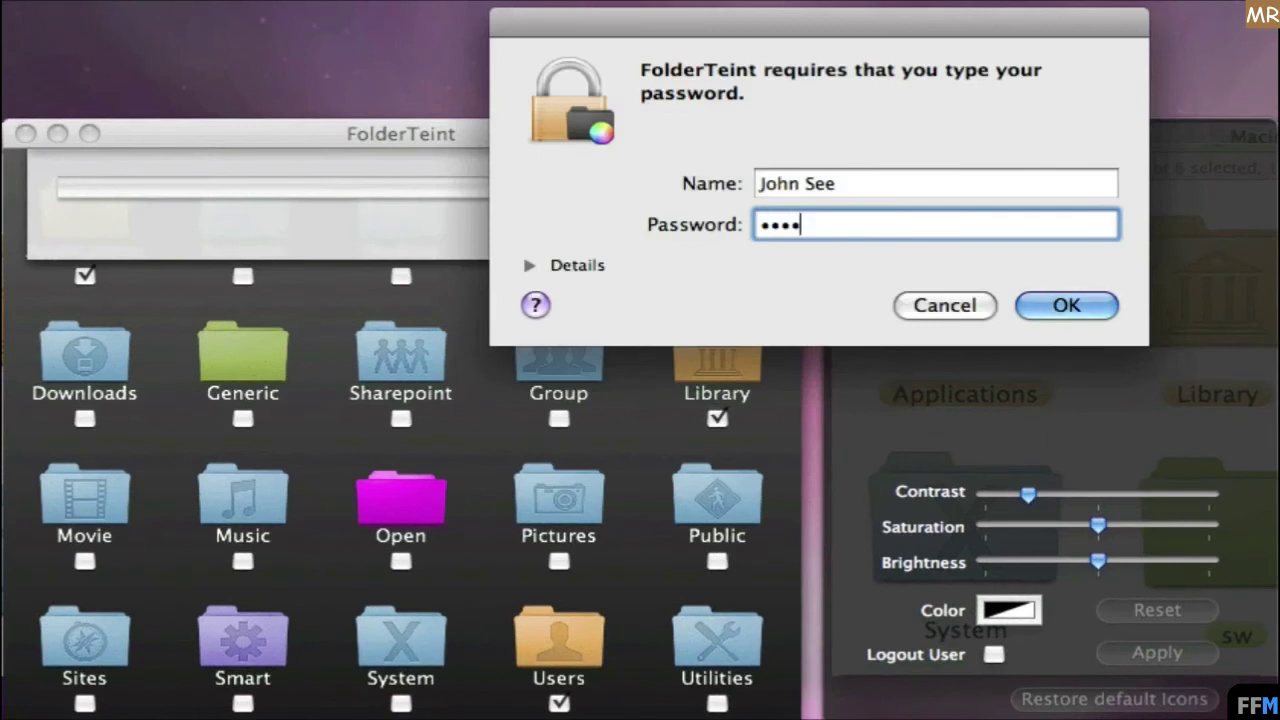
left_click(1066, 305)
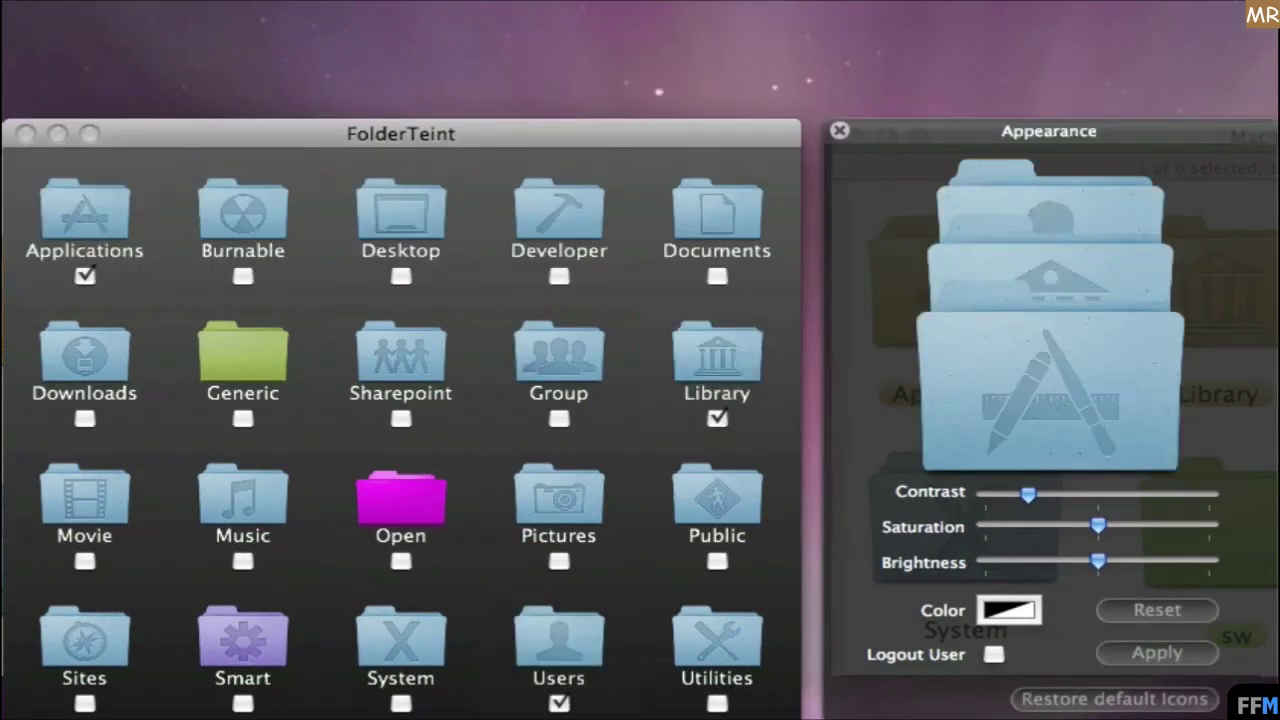
left_click(839, 130)
Relaunch Finder through Force Quit Applications to refresh the restored folder icons, and close the Force Quit window.
left_click(929, 137)
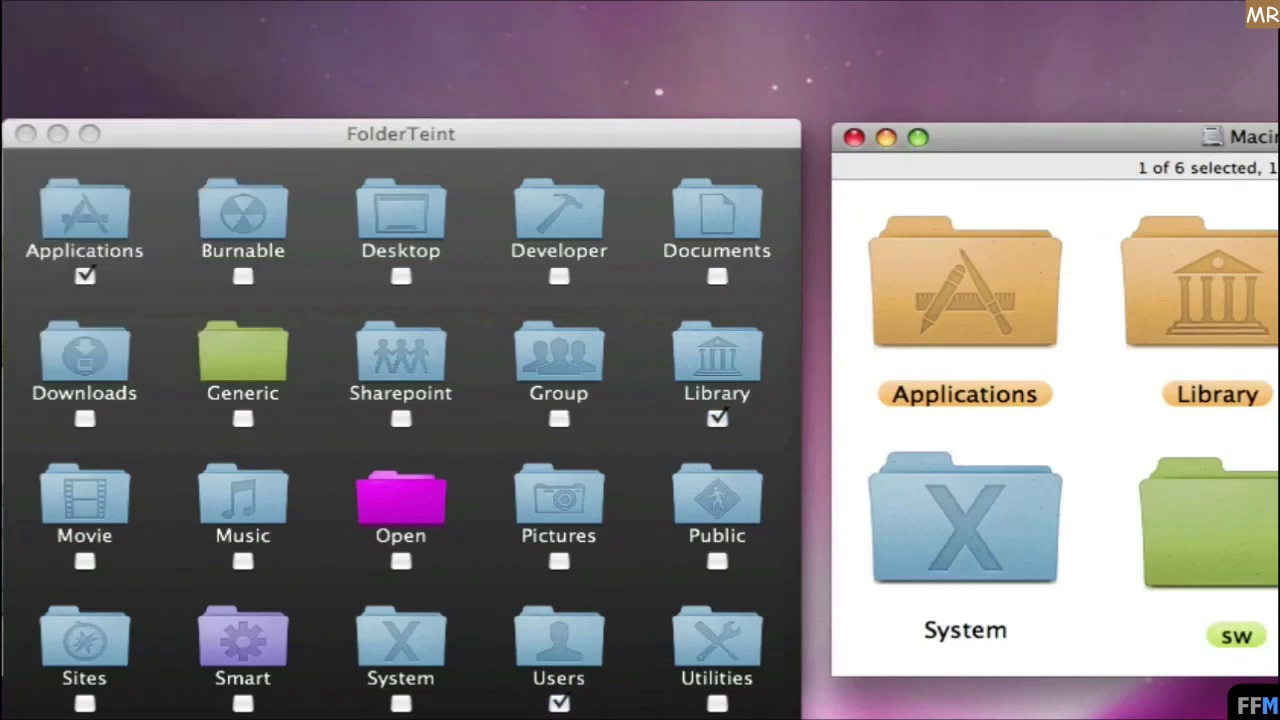
key("super+alt+Escape")
left_click(737, 151)
left_click(1044, 364)
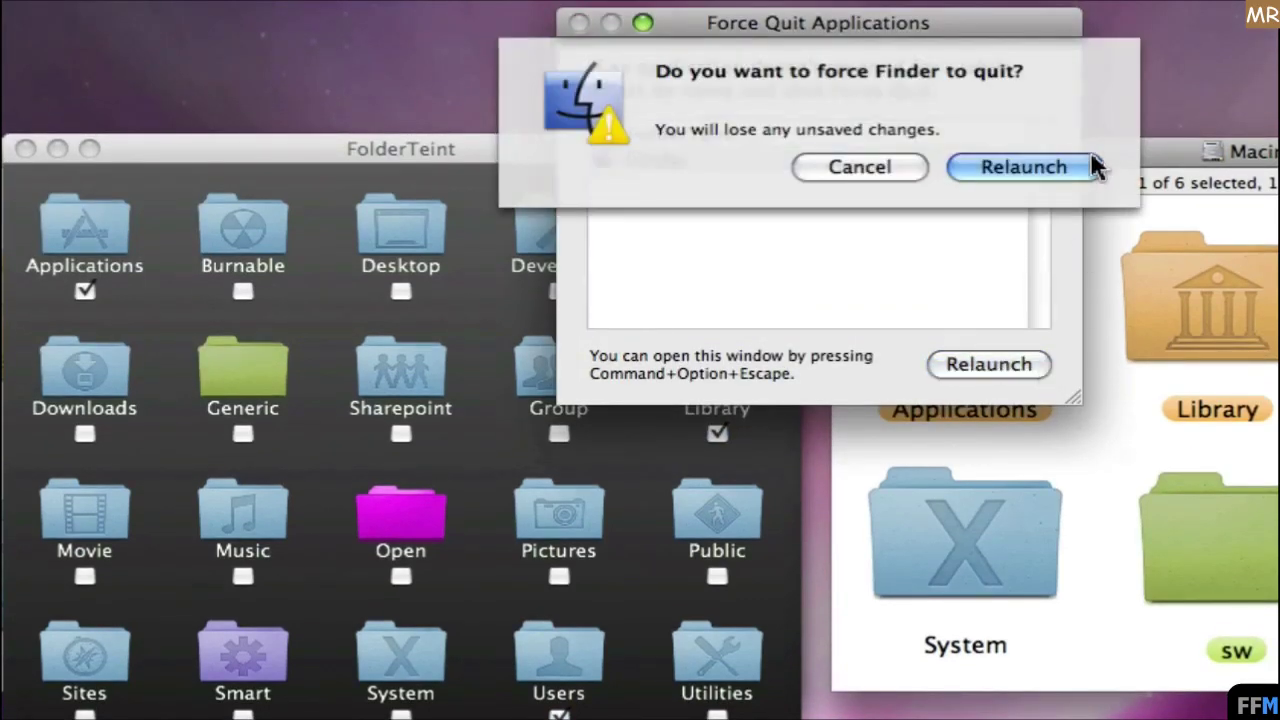
left_click(1090, 163)
left_click(578, 22)
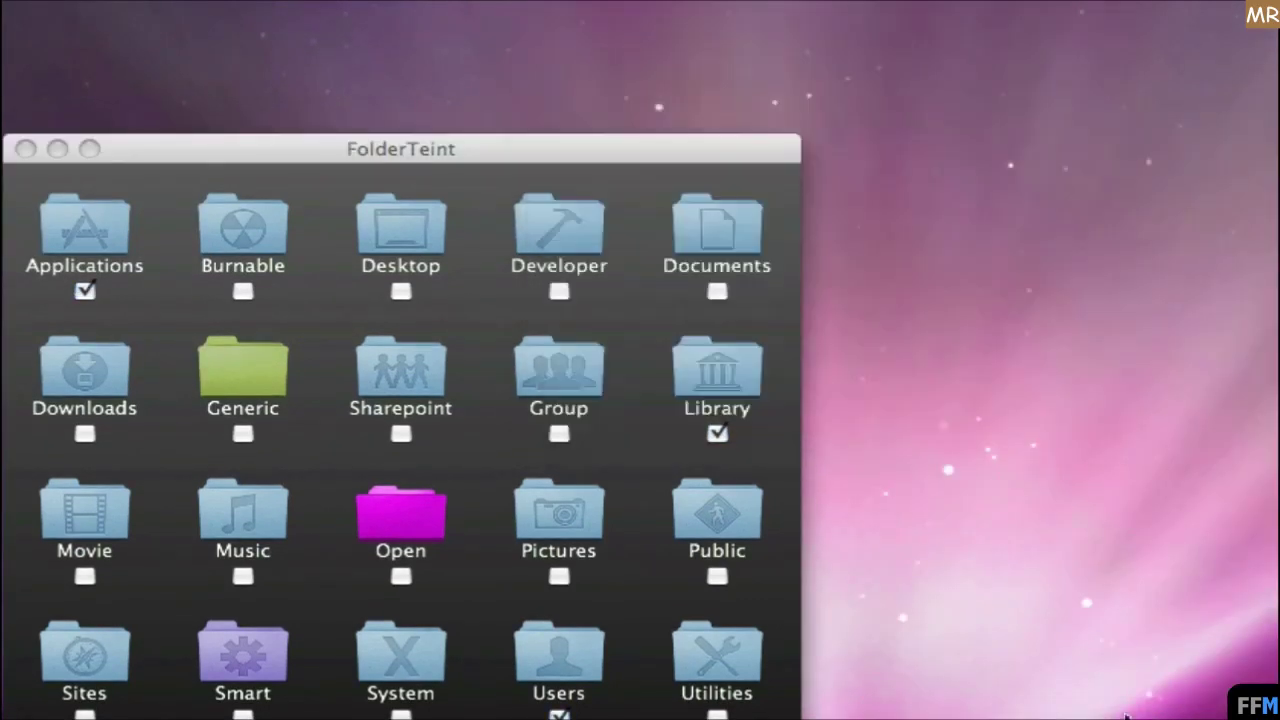